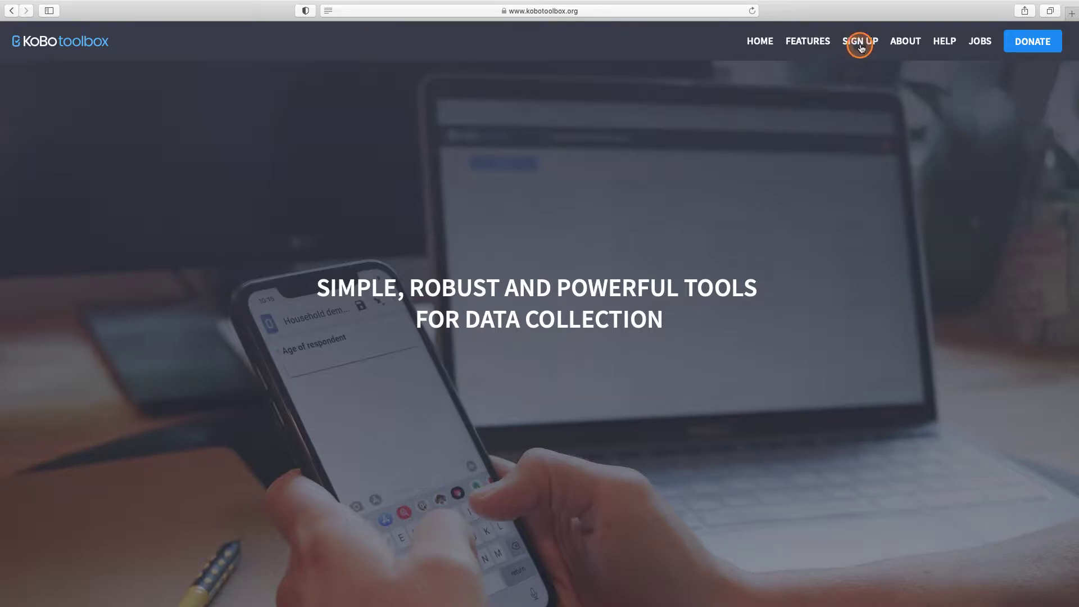
Log in through the Researchers, Aid Workers & Everyone Else option and open the KAZA SE Survey (locked) project
scroll(863, 44, down, 5)
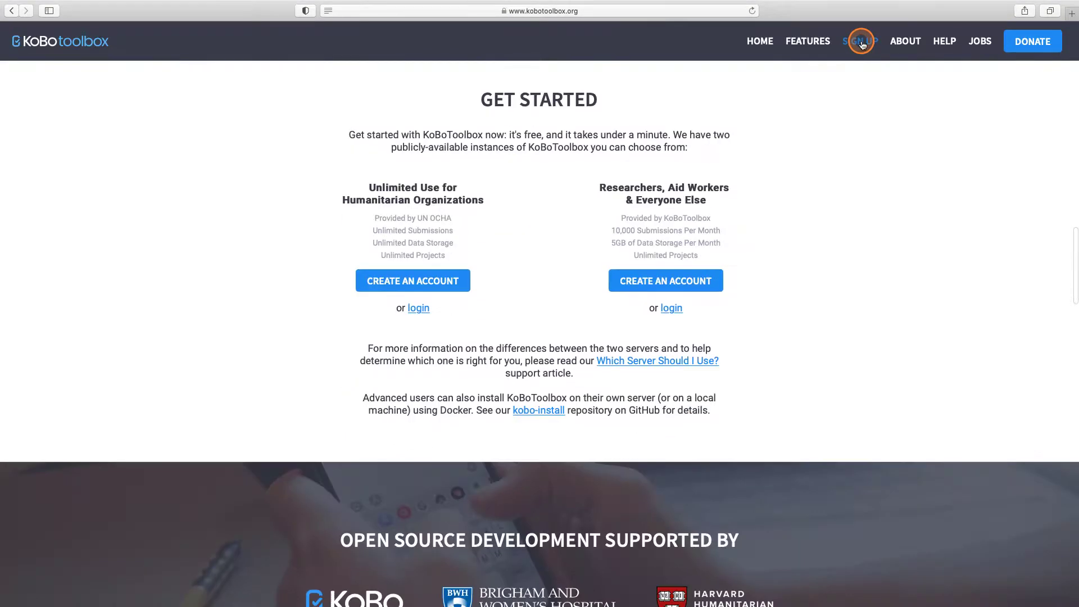
click(672, 310)
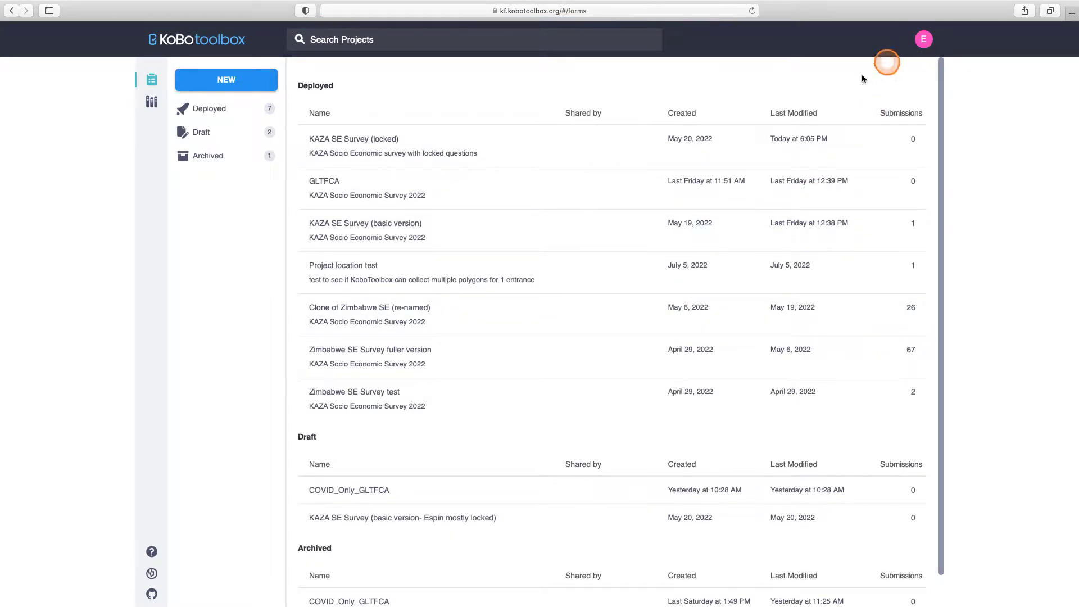
click(542, 159)
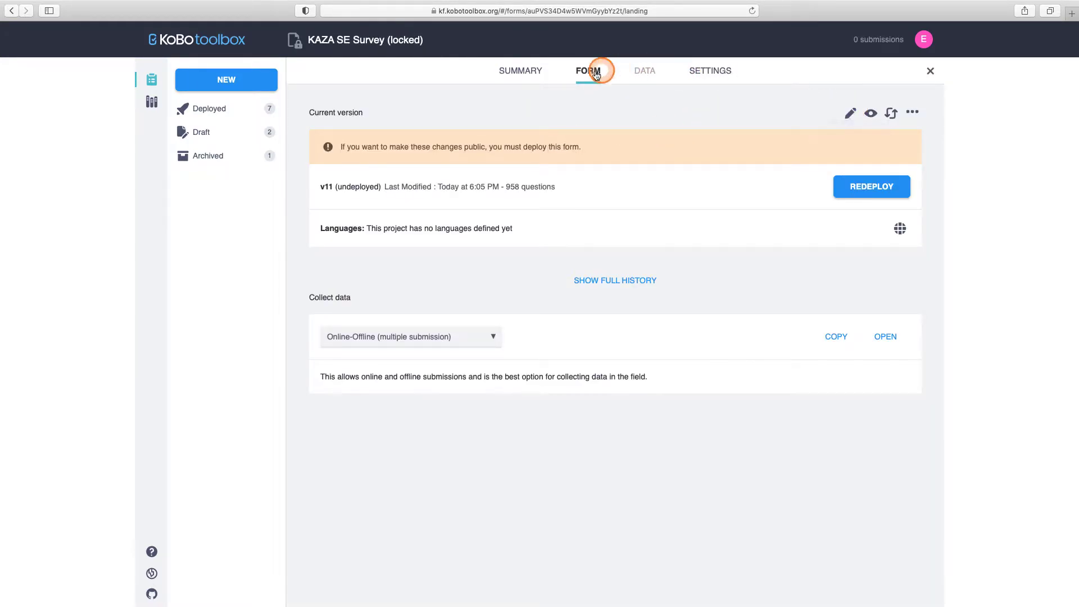
Open the project's Online-Offline (multiple submission) web form from its data collection options, discarding the unsaved record and allowing location access
click(529, 80)
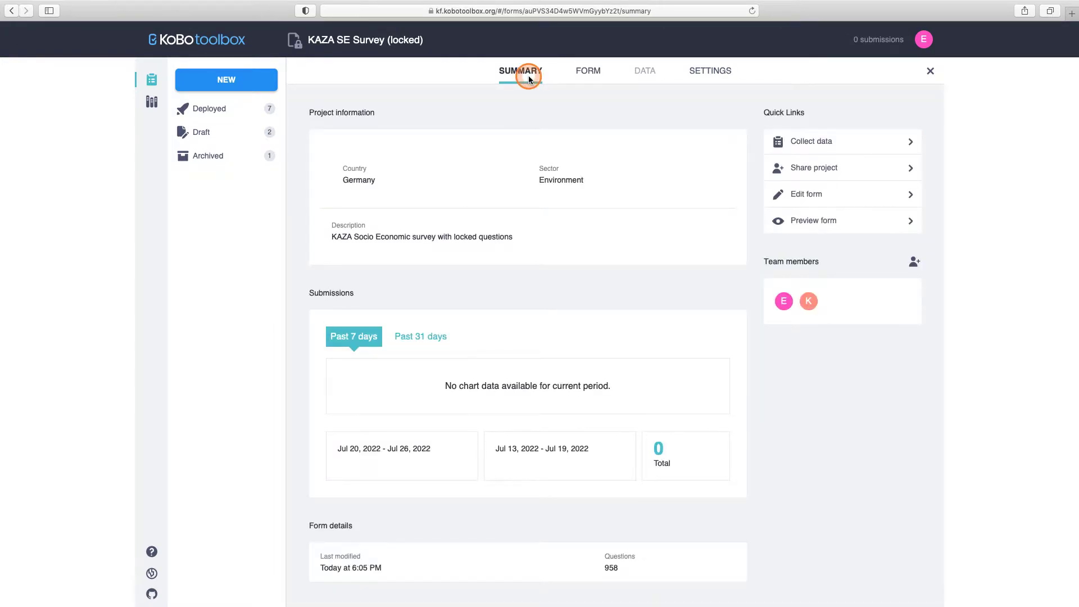
click(847, 145)
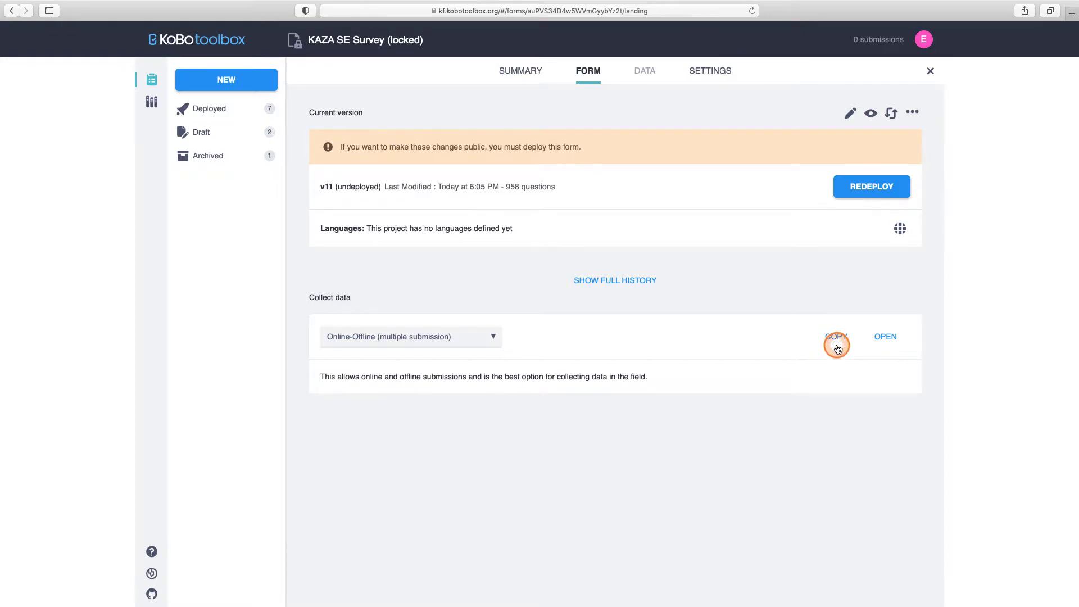
click(891, 339)
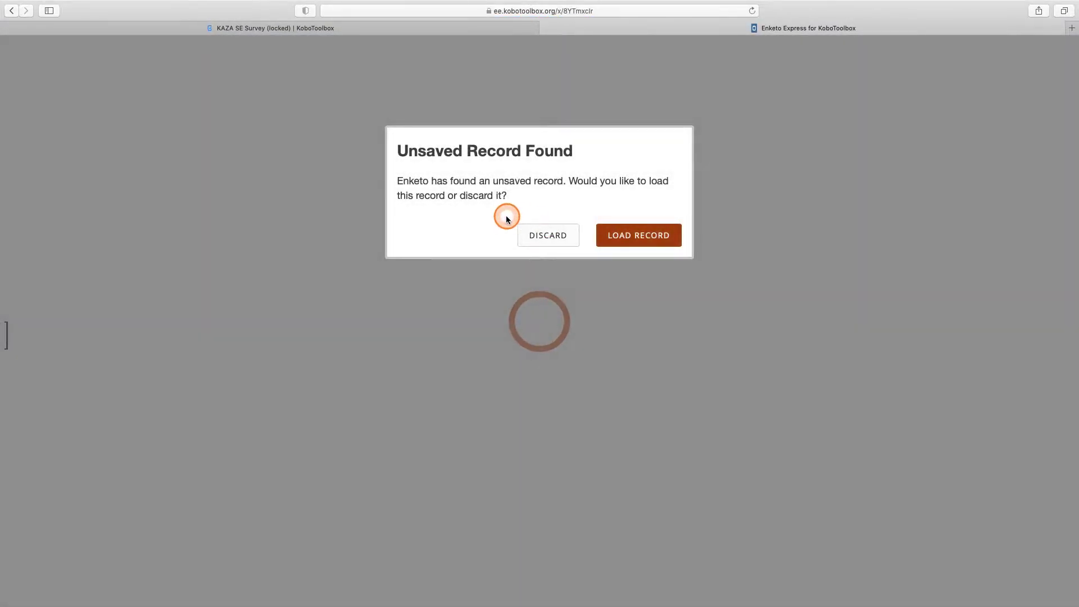
click(548, 236)
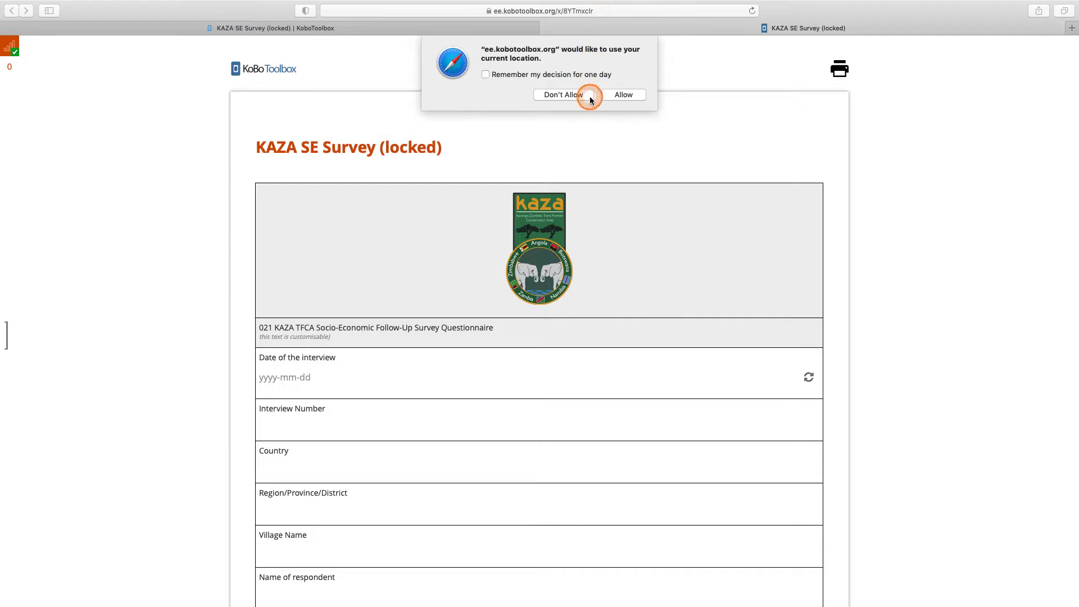
click(623, 95)
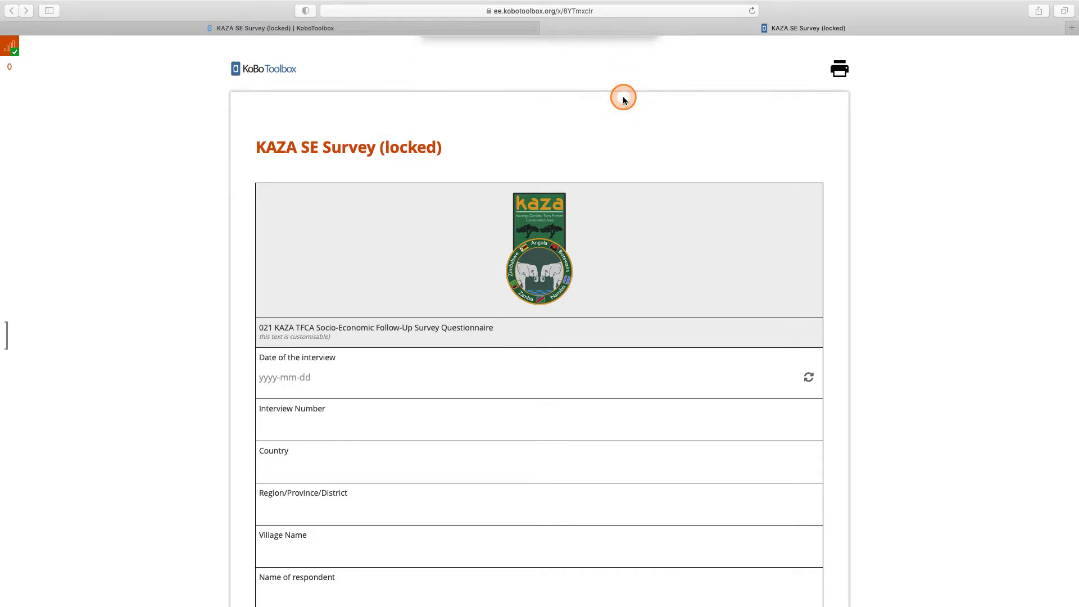
Set the date of the interview to 2022-07-26
click(287, 384)
click(286, 384)
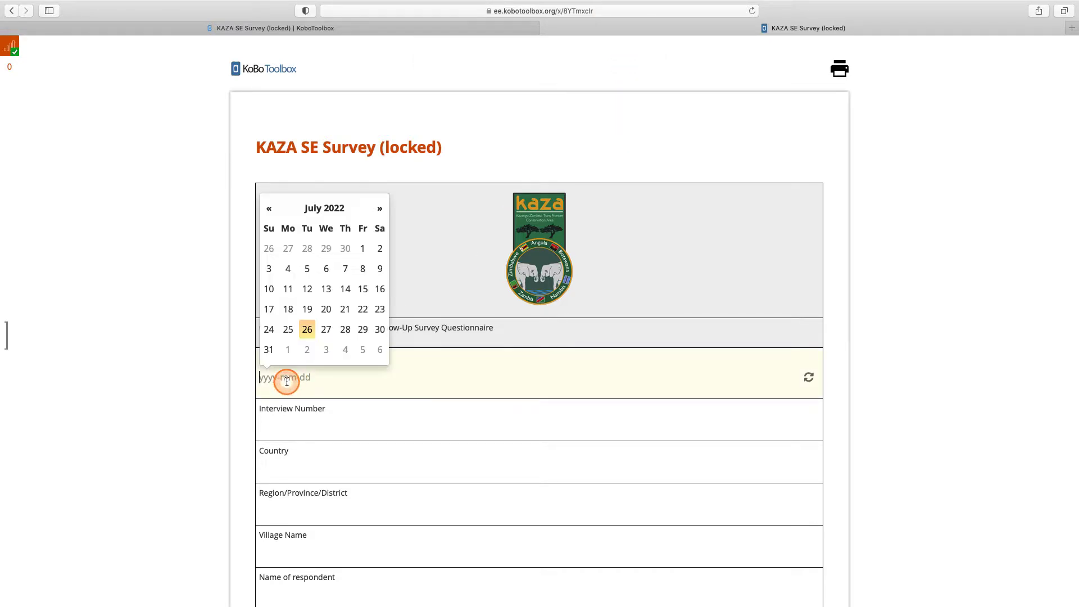
click(306, 331)
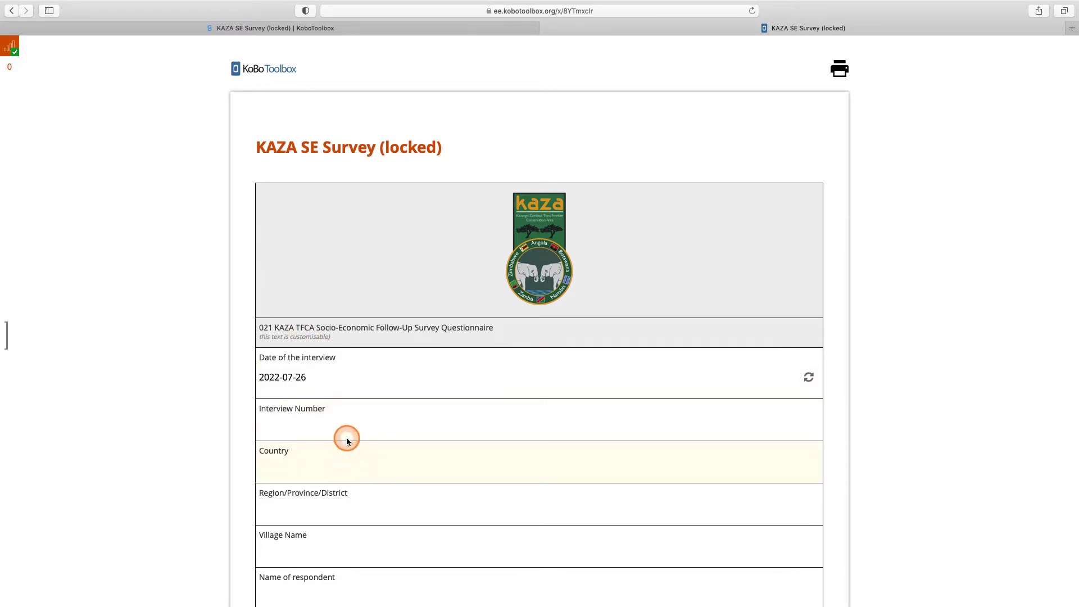
Record the current position automatically in the survey's GPS Location question
scroll(345, 428, down, 5)
scroll(345, 428, down, 9)
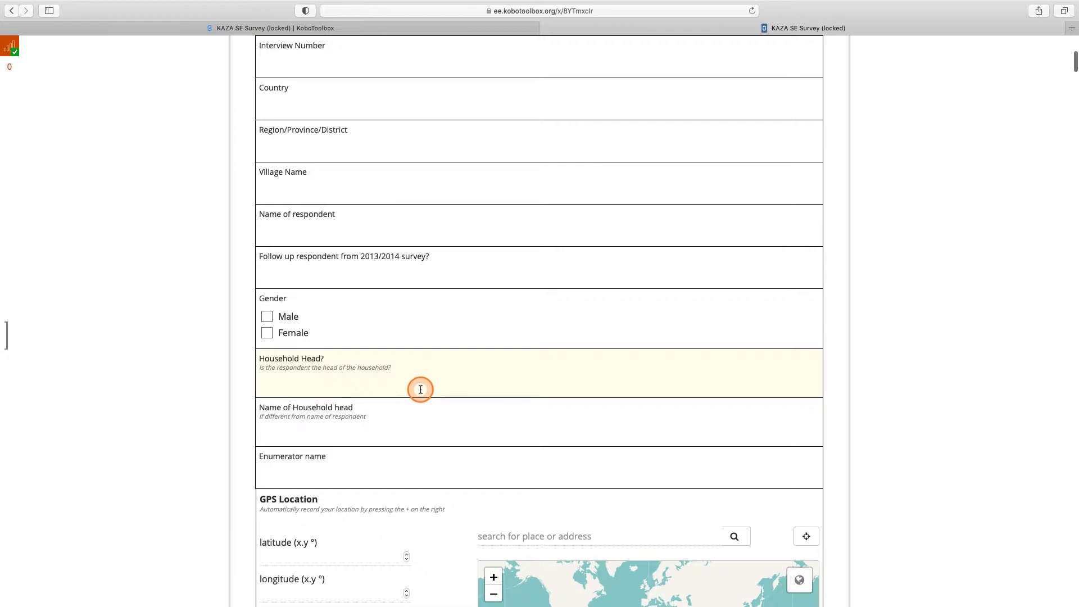
scroll(419, 388, down, 5)
click(810, 398)
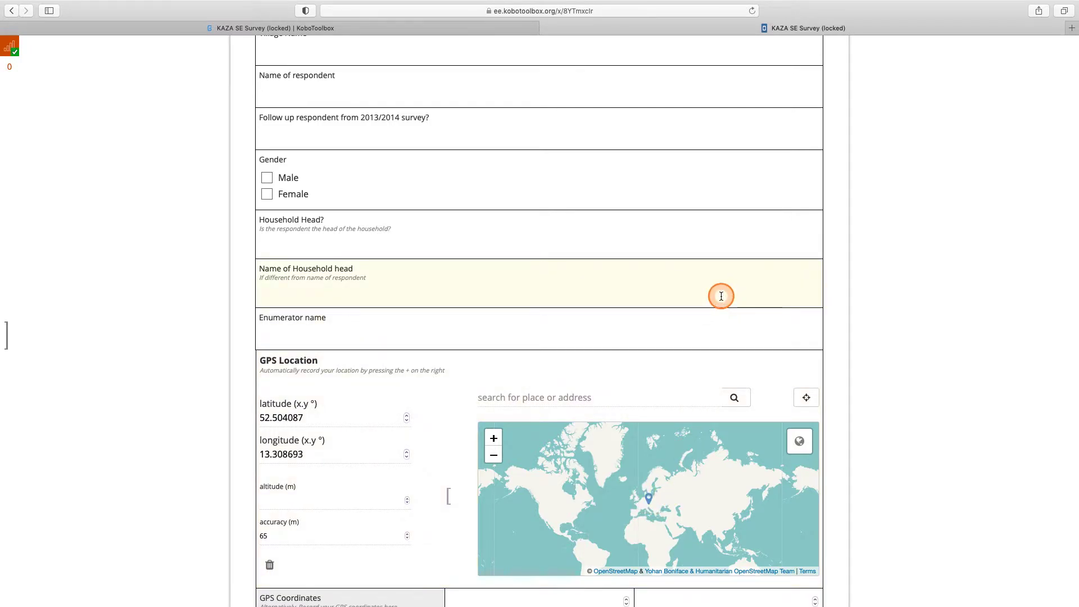
Fill in Business 1 under question 2.1 with revenue 1, revenue frequency 1 and expenditure 12.00
scroll(721, 294, down, 10)
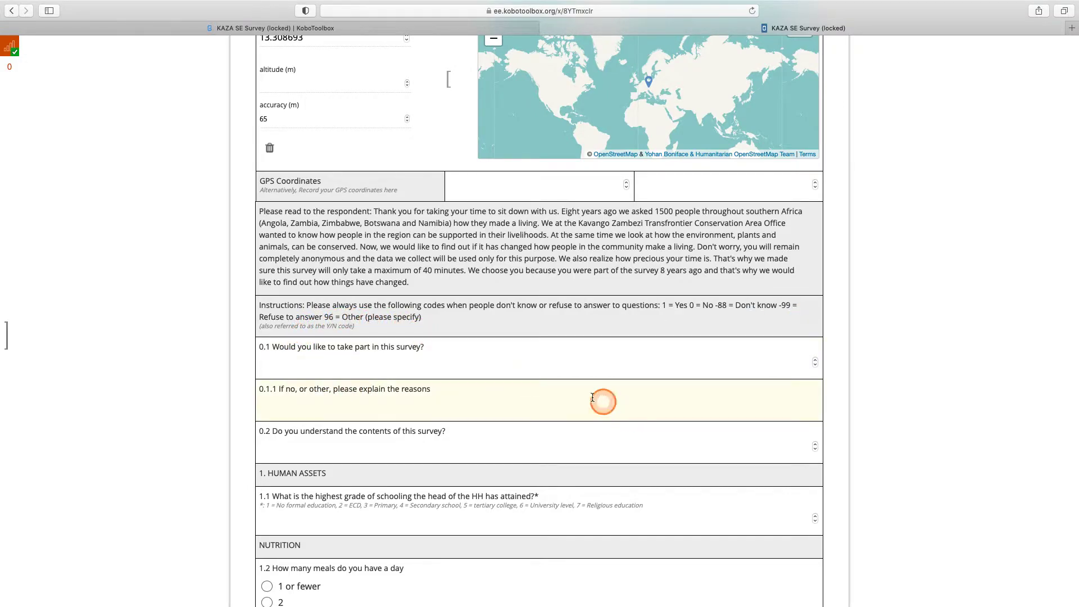
scroll(413, 403, down, 3)
scroll(416, 403, down, 2)
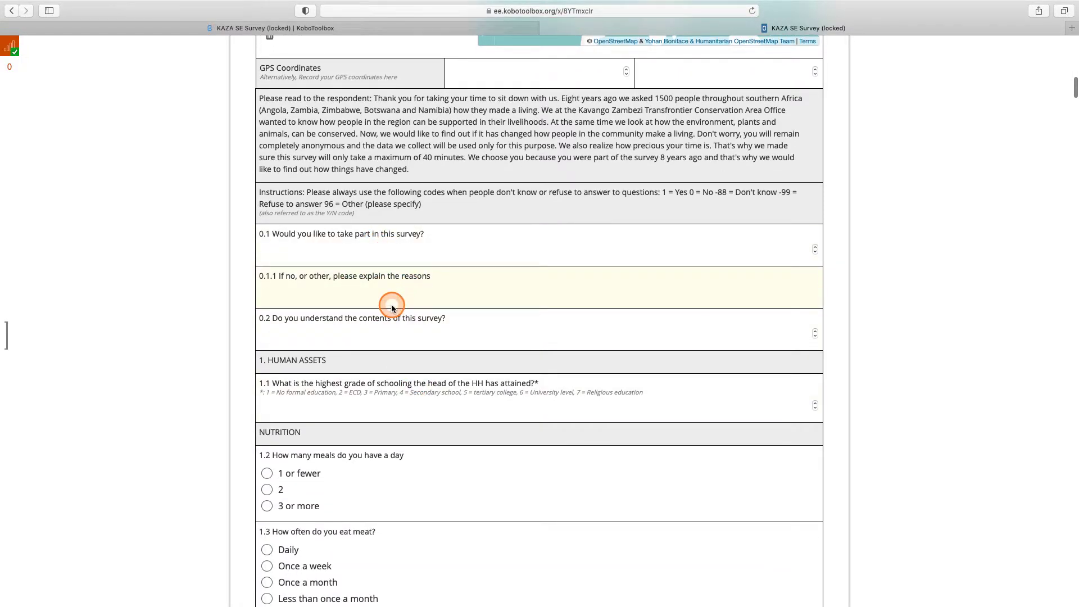
scroll(392, 308, down, 15)
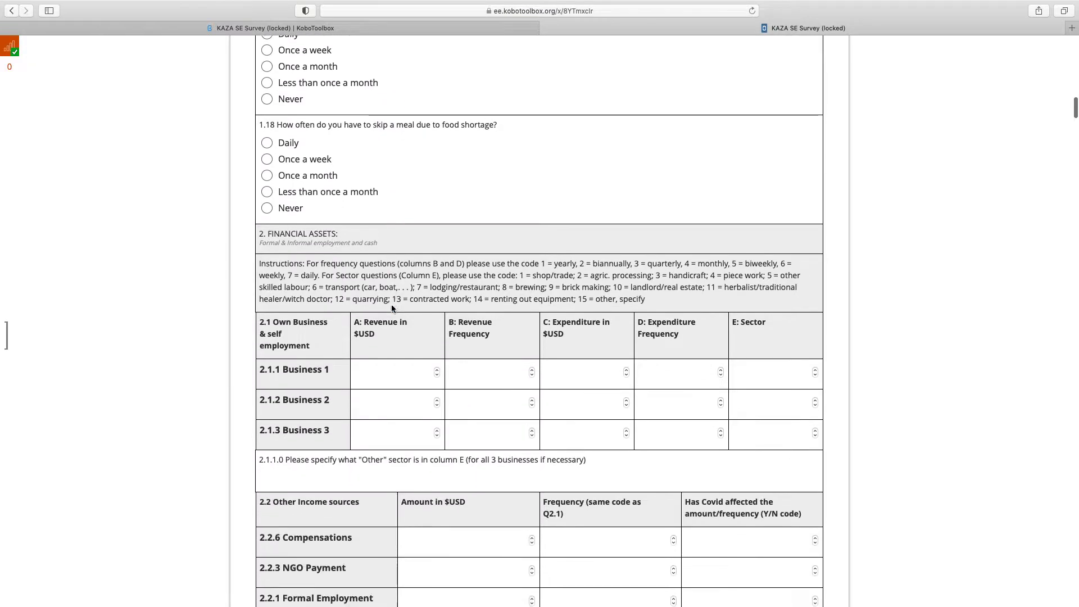
scroll(392, 307, down, 2)
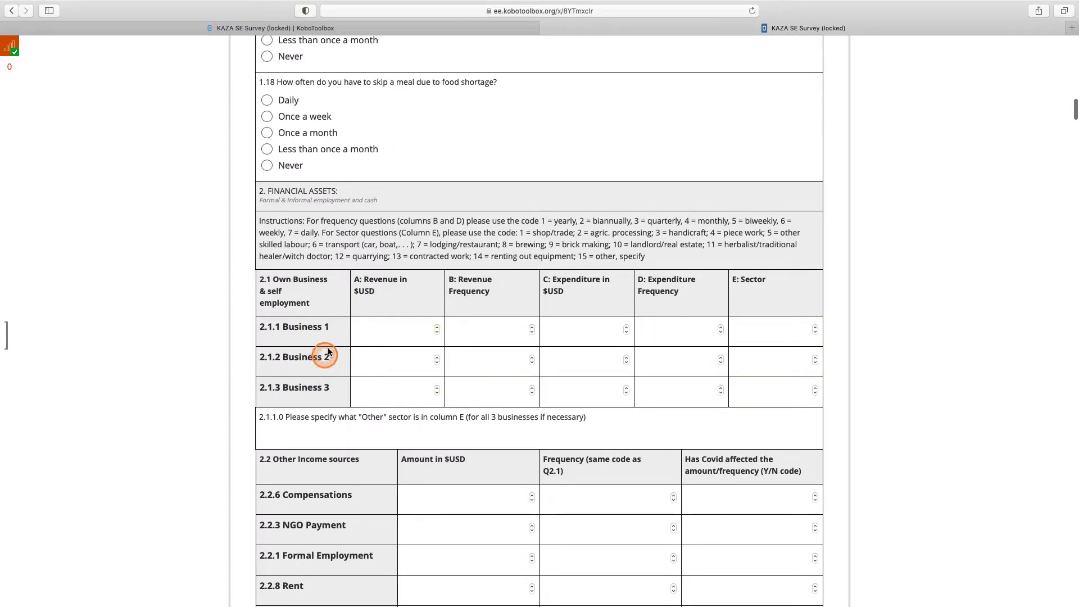
click(435, 332)
click(435, 332)
click(437, 328)
click(438, 328)
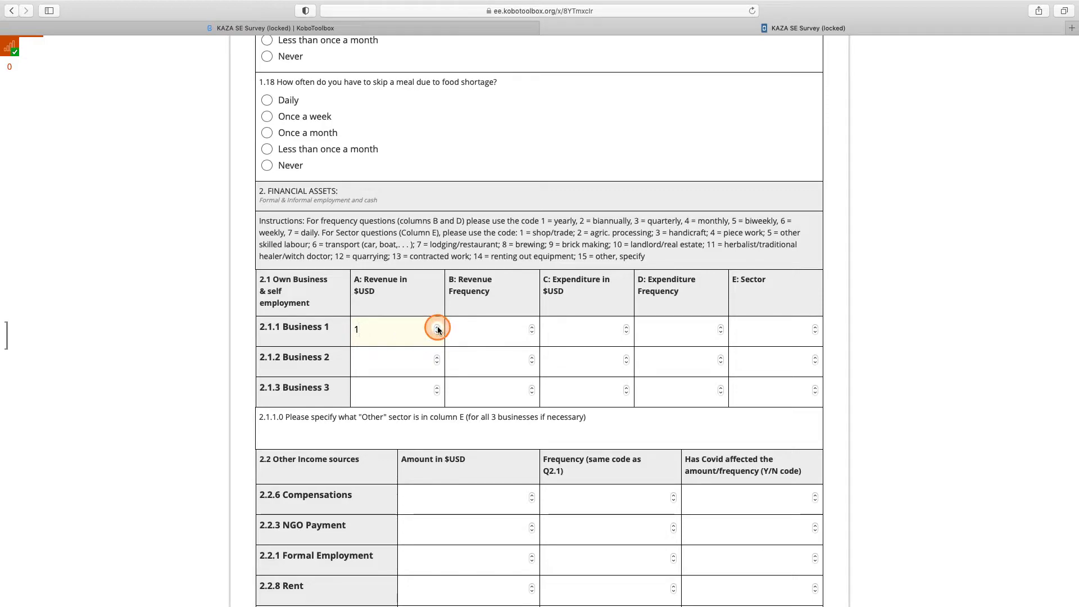
click(478, 330)
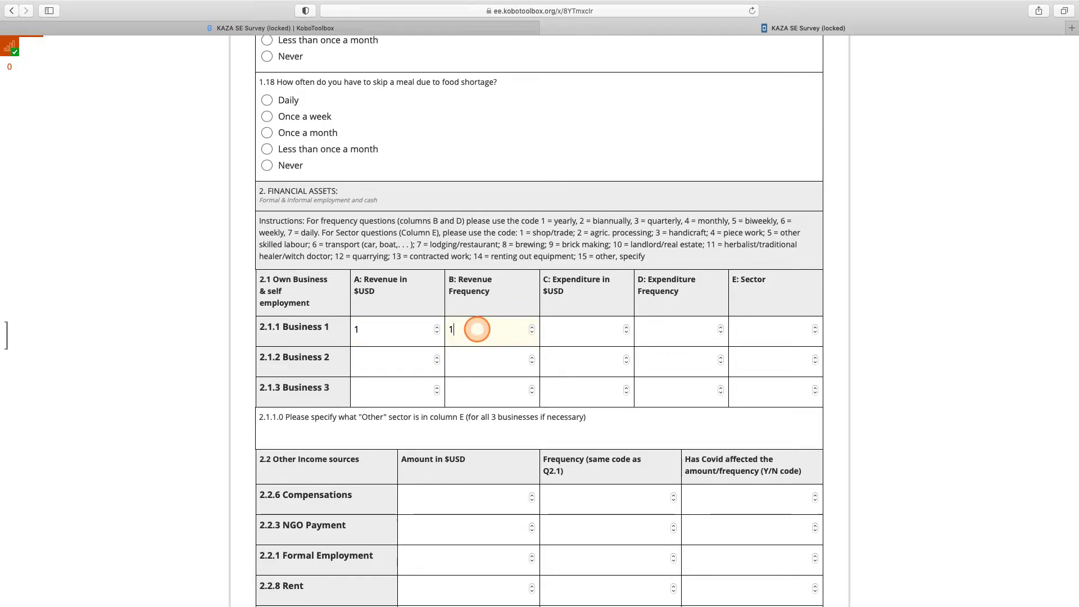
click(552, 331)
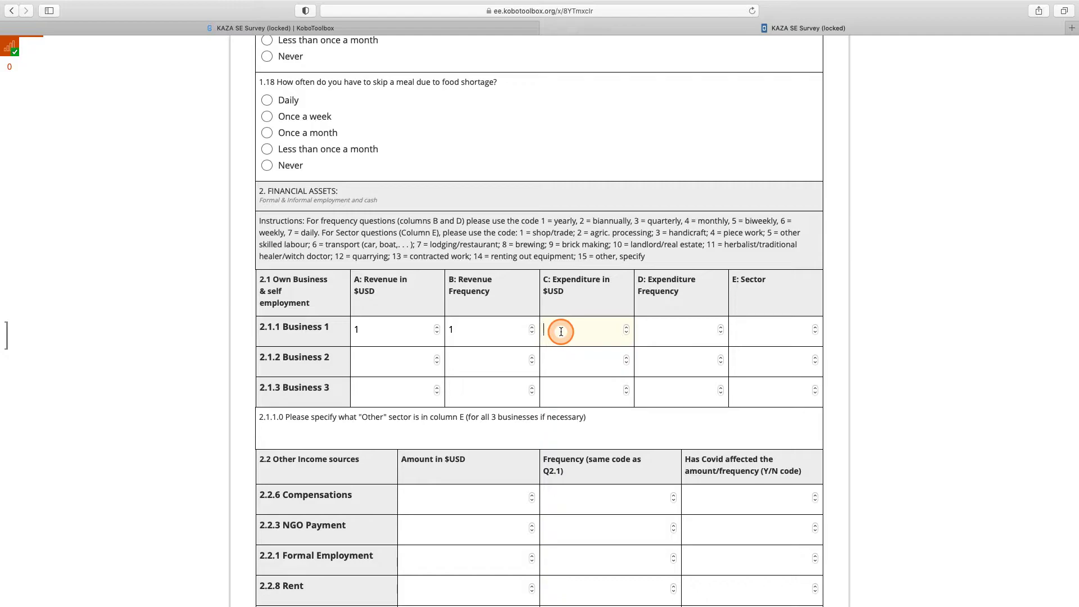
text(12)
click(610, 424)
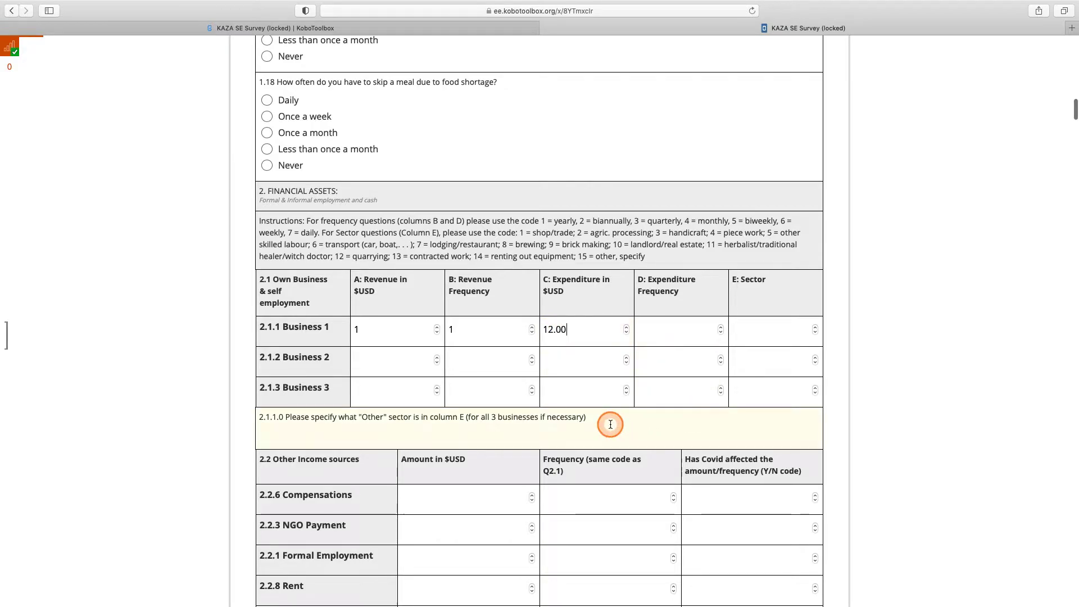
Review the remaining survey questions, from livestock and crops through governance, physical assets and health, to the end of the form
scroll(610, 424, down, 8)
scroll(610, 425, down, 15)
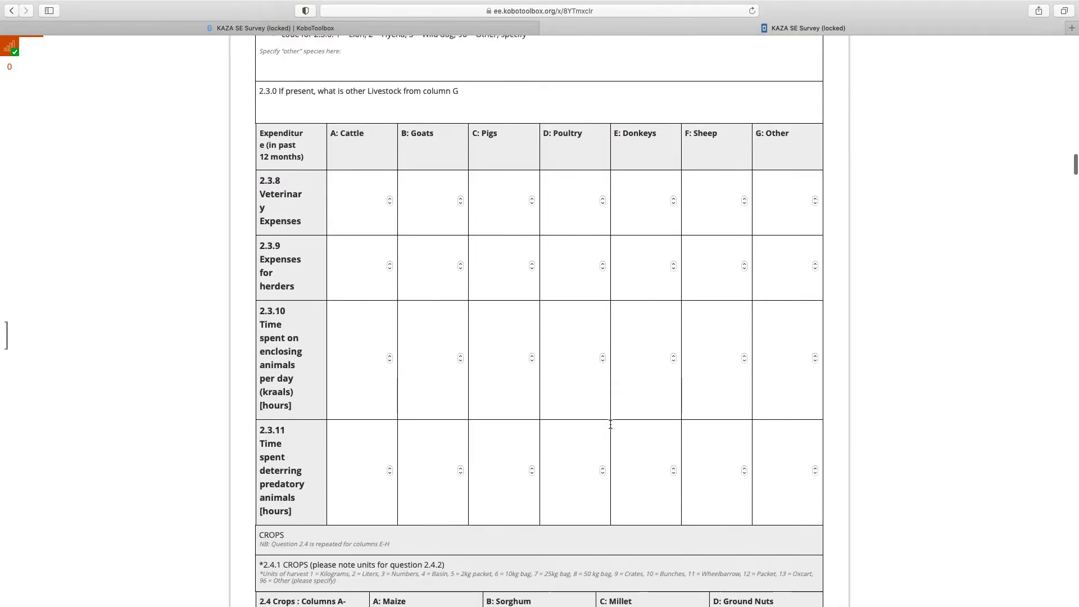
scroll(610, 425, down, 20)
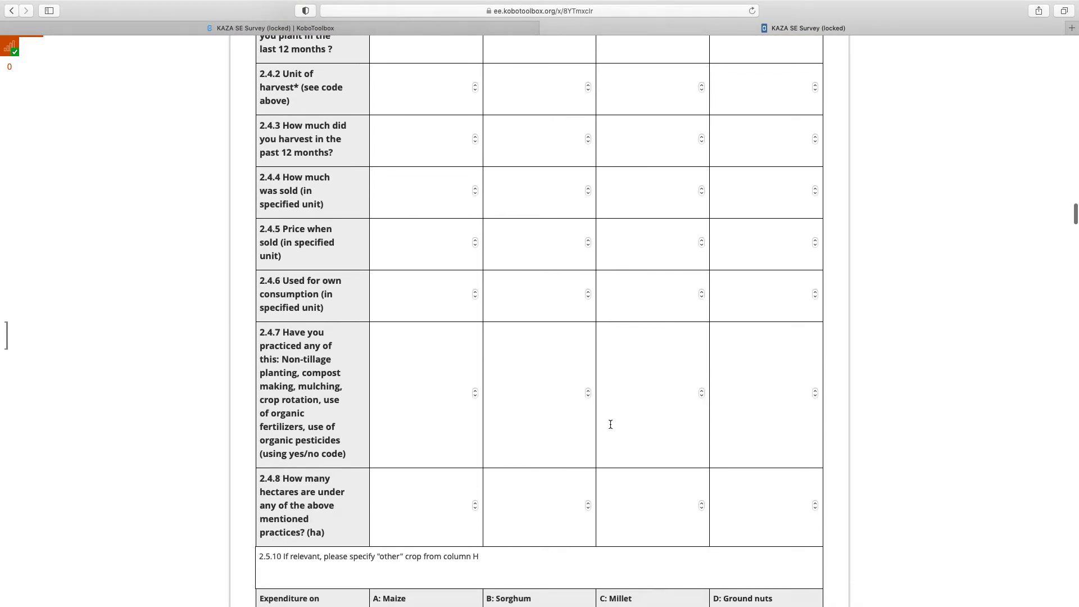
scroll(610, 427, down, 20)
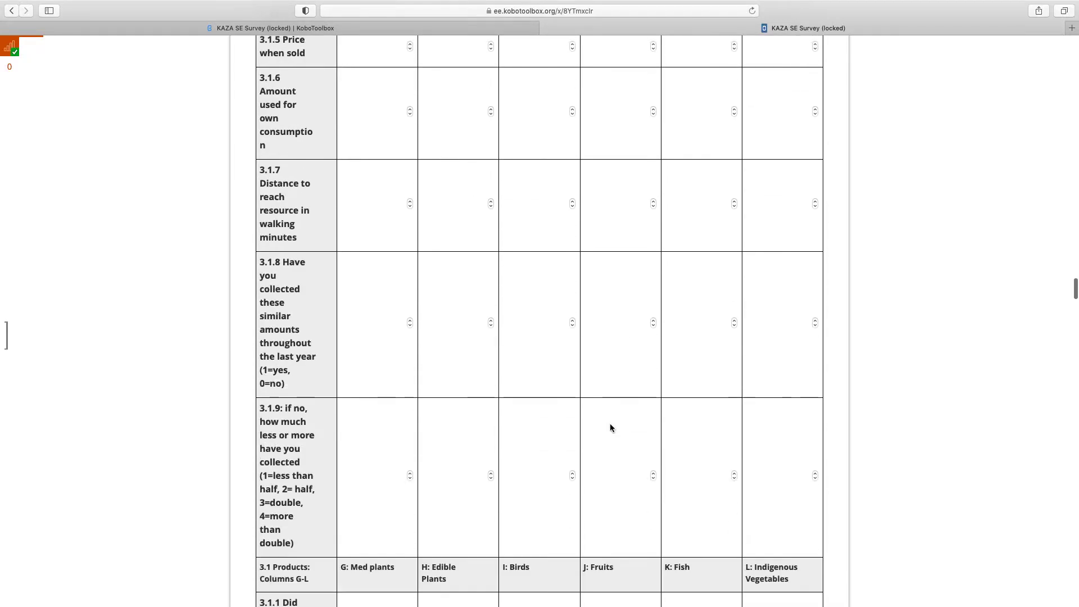
scroll(610, 428, down, 3)
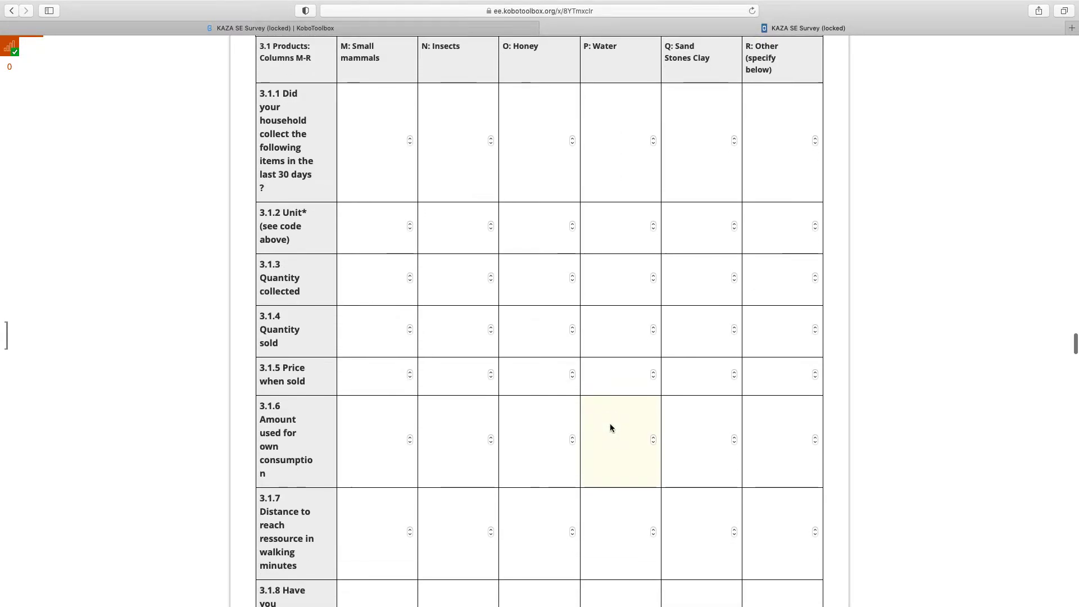
scroll(610, 427, up, 5)
scroll(610, 427, down, 15)
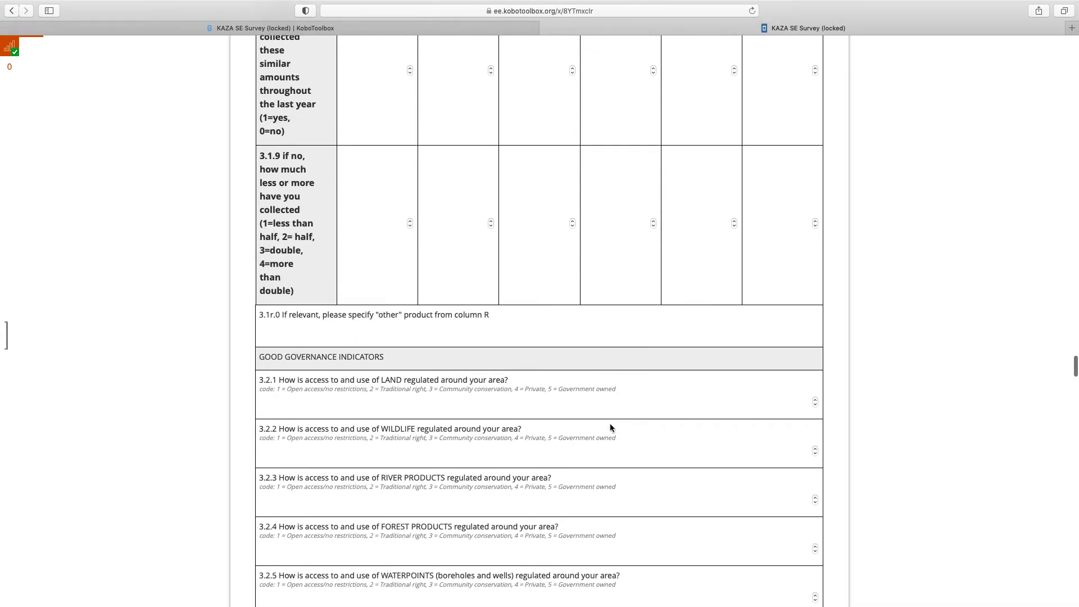
click(364, 304)
scroll(450, 325, down, 16)
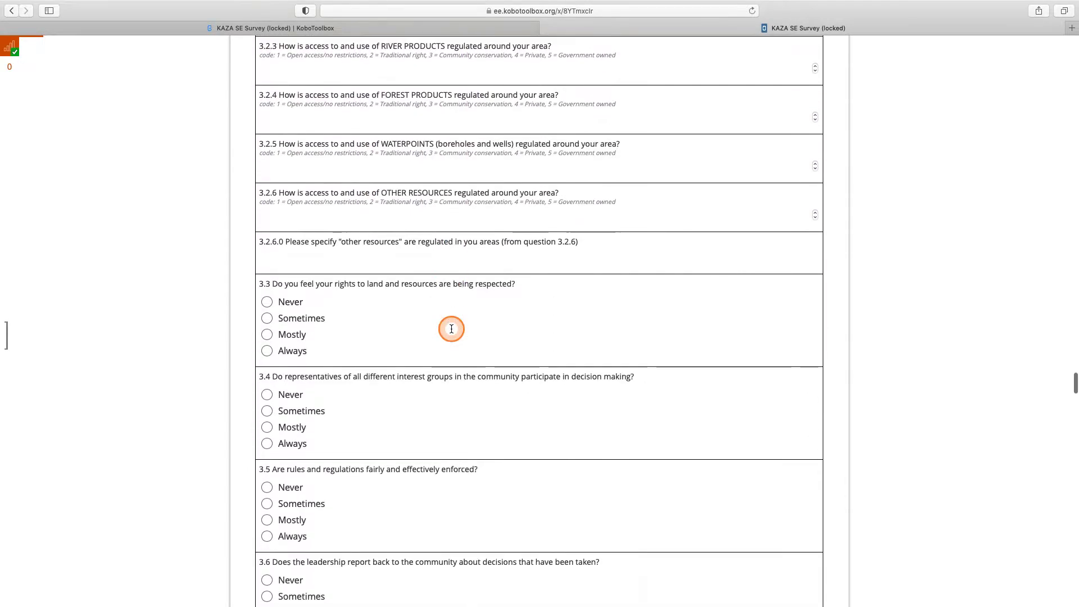
scroll(451, 329, down, 15)
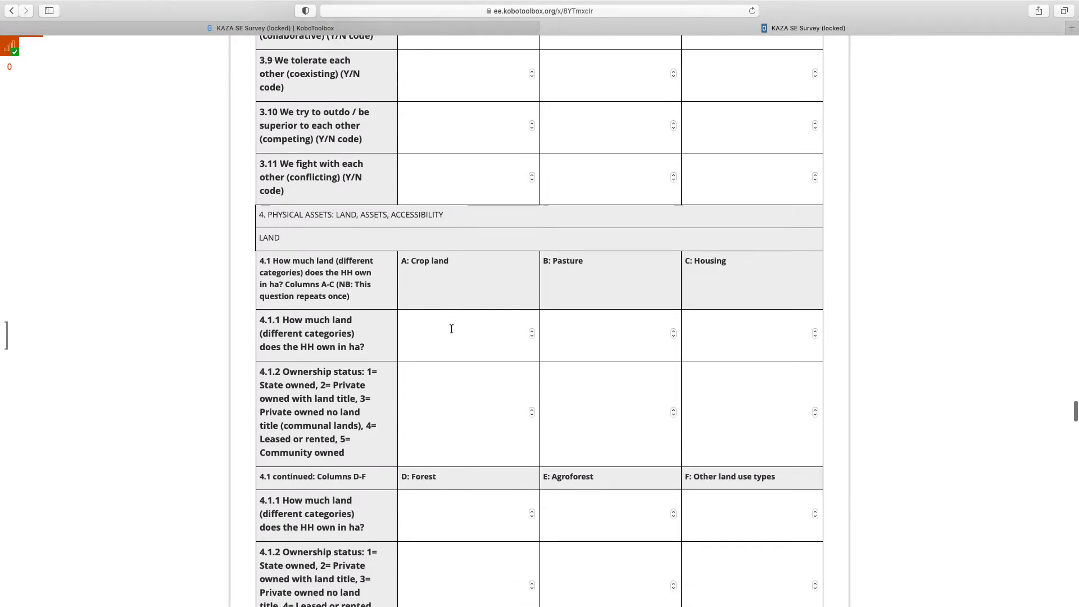
scroll(452, 329, down, 15)
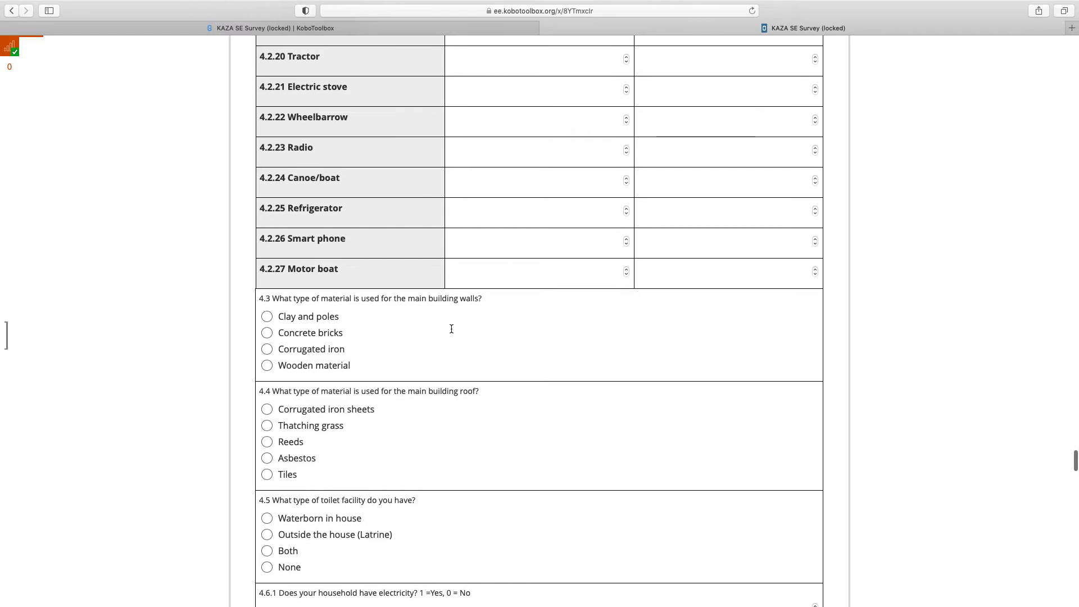
scroll(451, 329, down, 15)
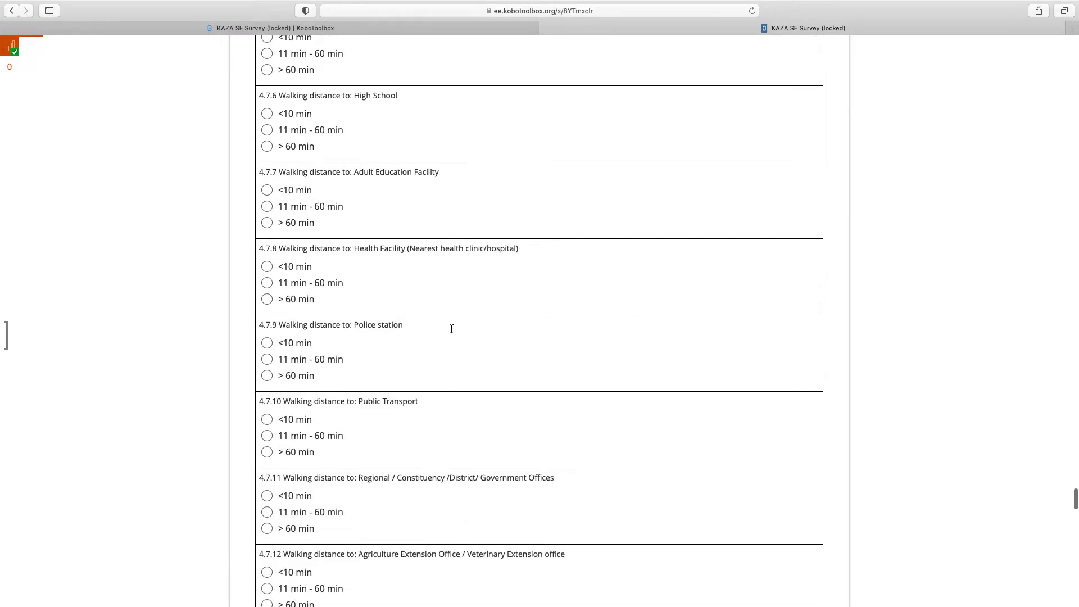
scroll(451, 329, down, 20)
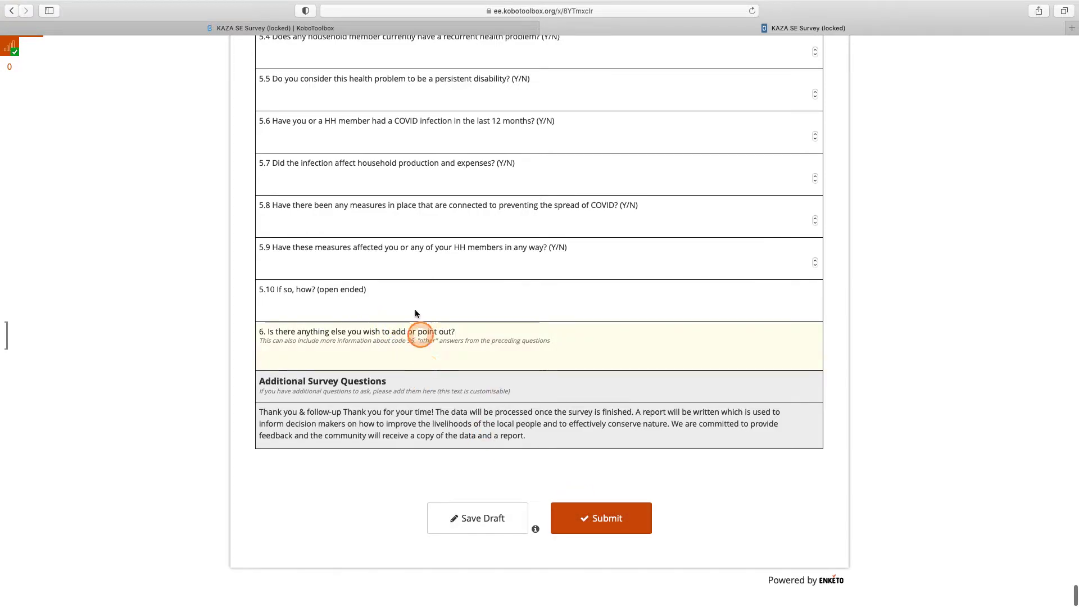
Submit the survey record and close the submission notice
click(595, 520)
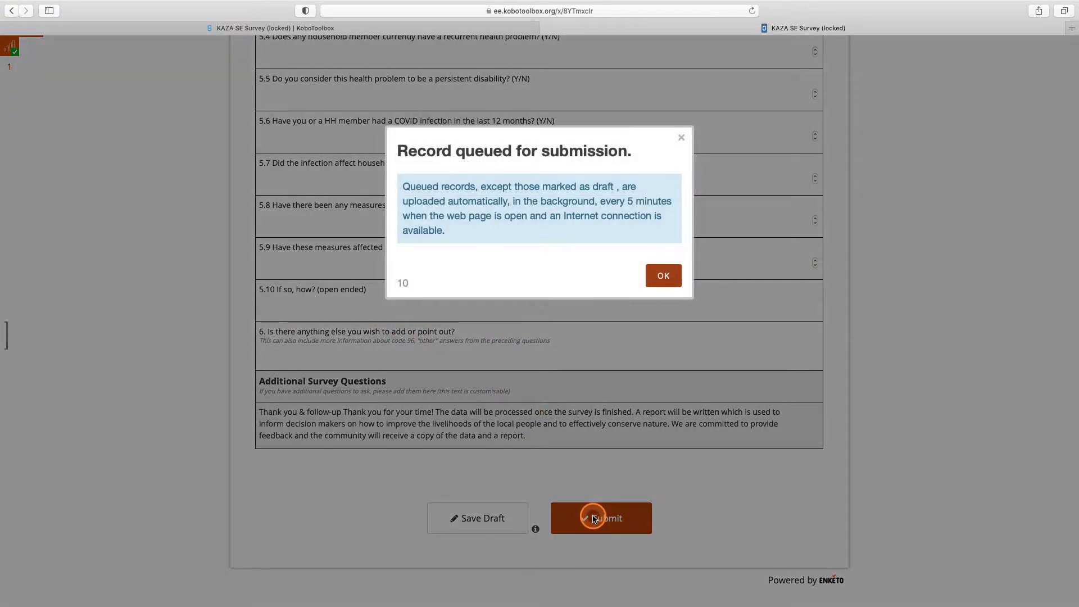
click(659, 274)
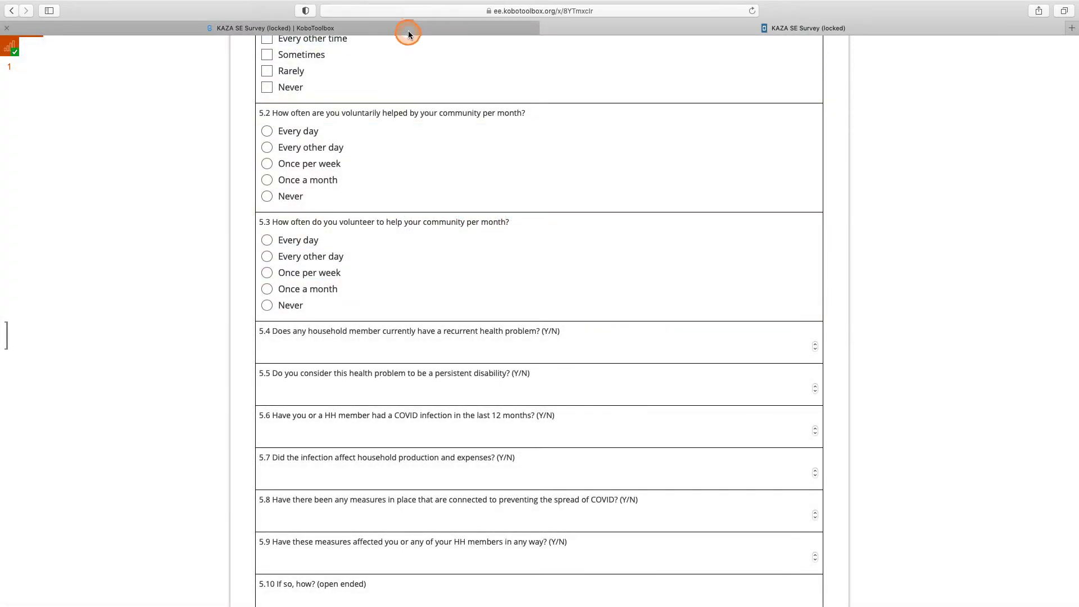
Return to the KAZA SE Survey (locked) project, view its submitted data table and open the data export downloads
click(410, 28)
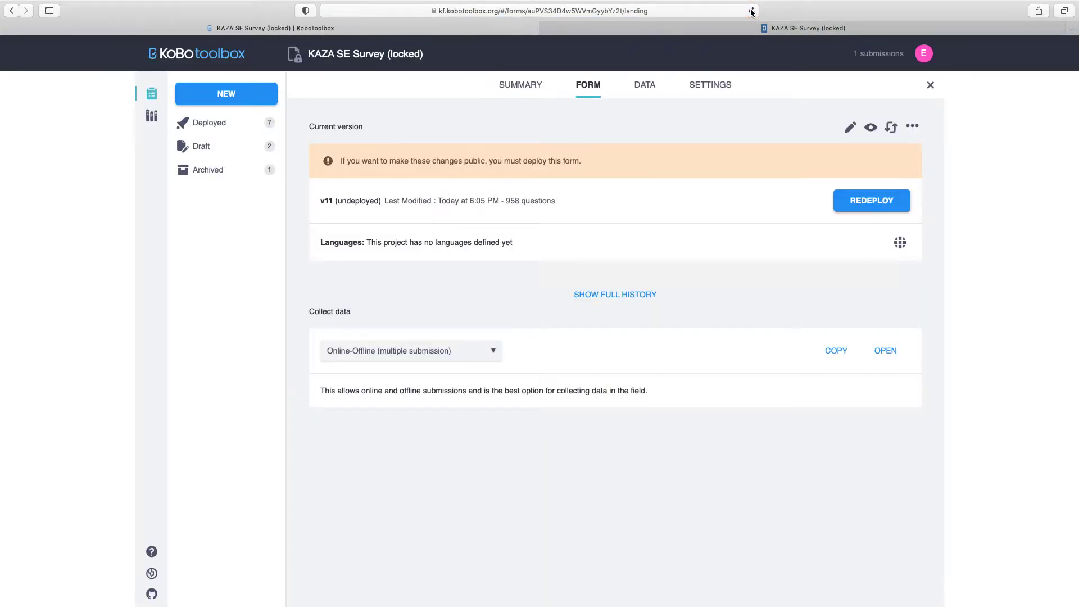
click(646, 86)
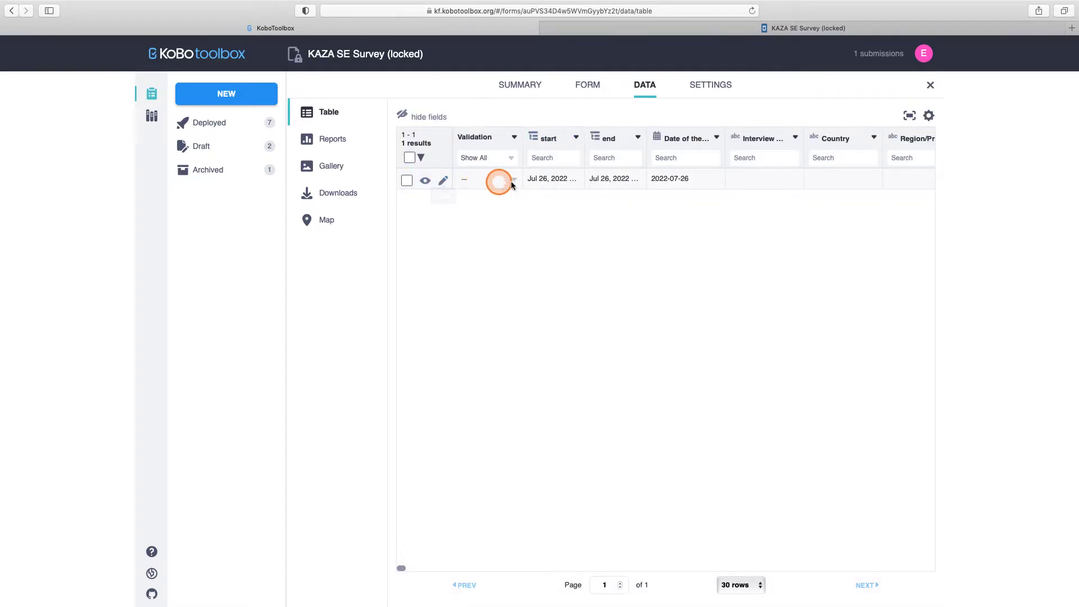
click(340, 198)
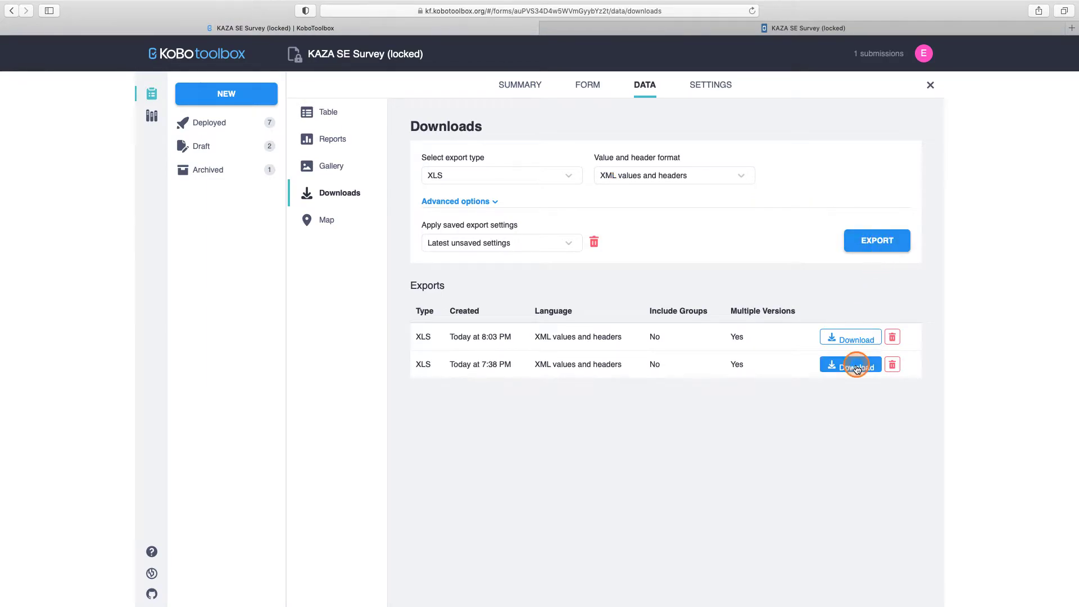
Export the survey data as XLS with XML values and headers, download the new export and open it full screen in Excel
click(887, 248)
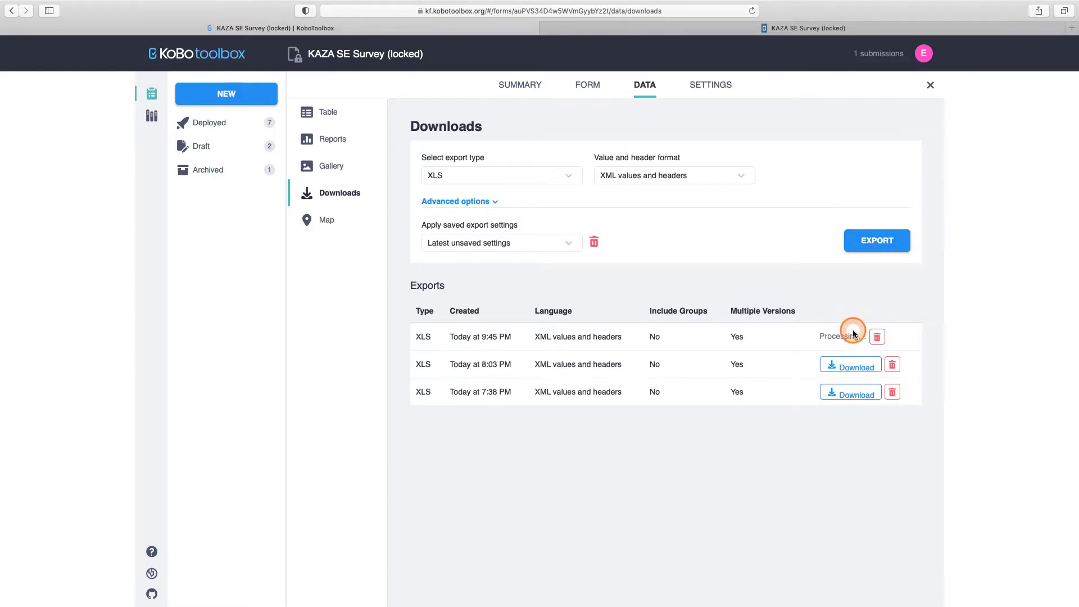
click(854, 340)
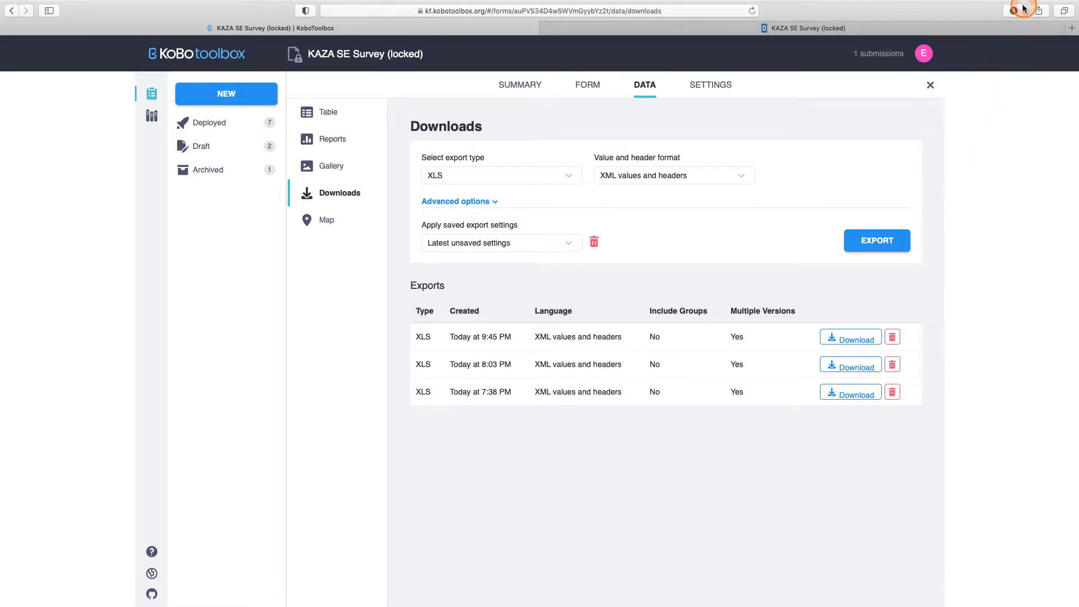
click(1015, 11)
click(907, 54)
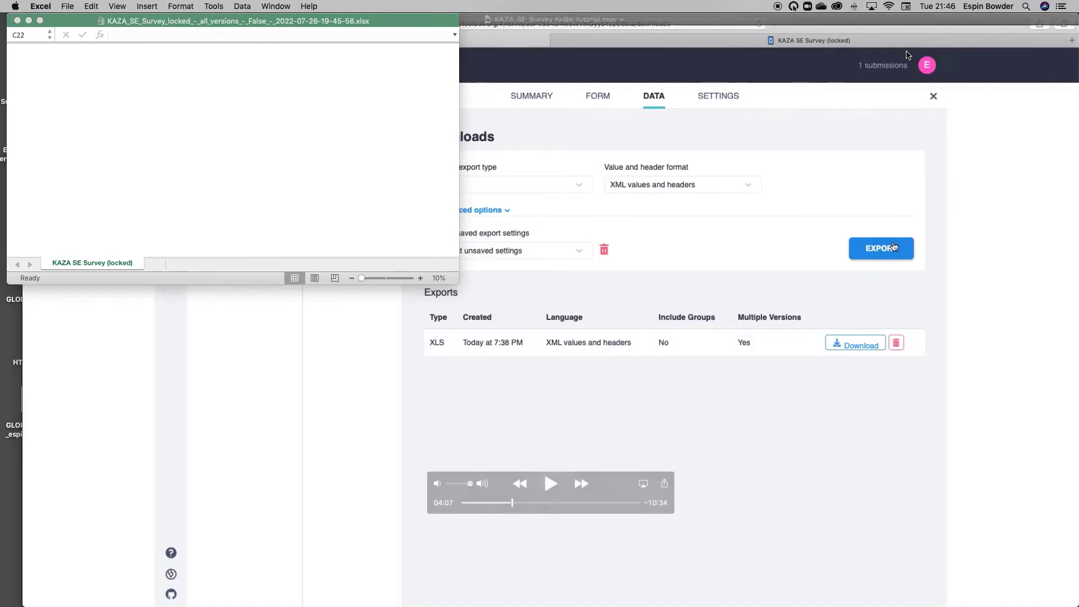
click(40, 20)
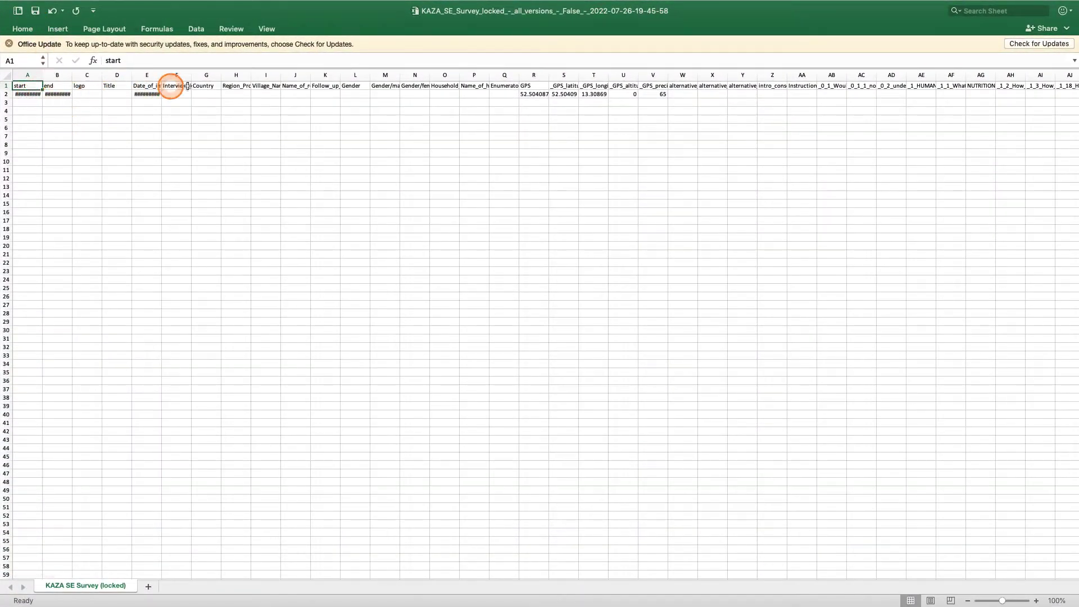
Examine the exported survey columns from the interview details through the business, income and livestock questions, and close the workbook
scroll(669, 92, right, 2)
scroll(669, 93, right, 15)
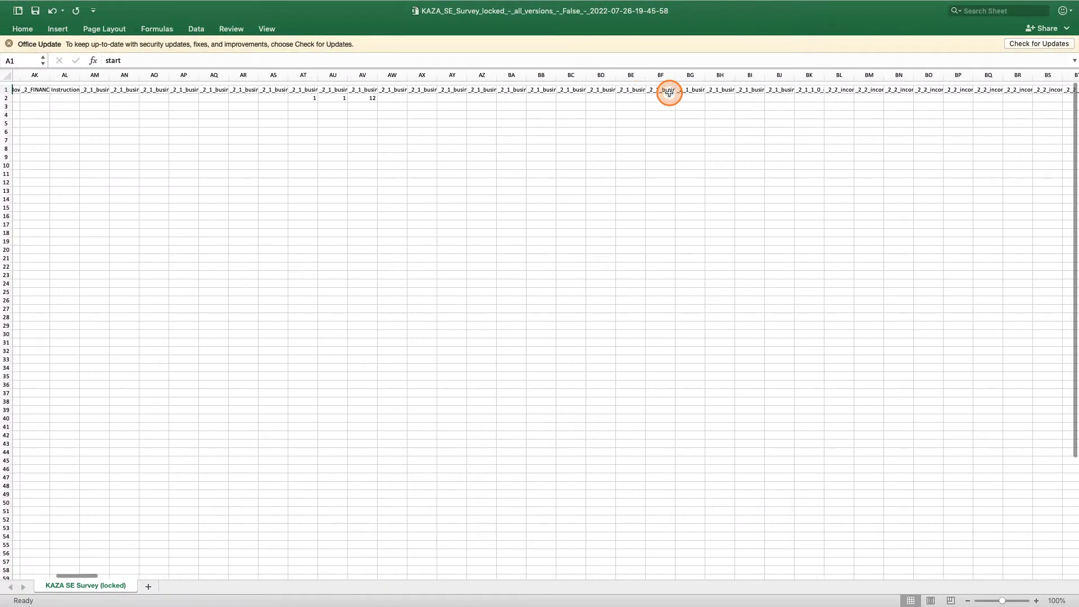
scroll(706, 84, right, 6)
scroll(710, 83, right, 12)
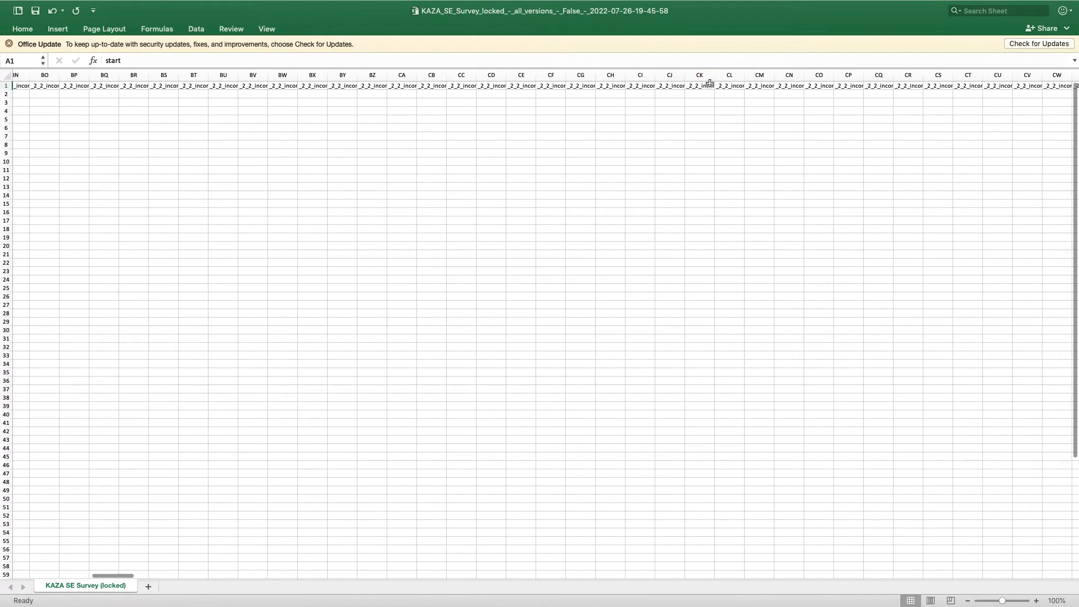
scroll(711, 84, right, 2)
mouse_move(84, 6)
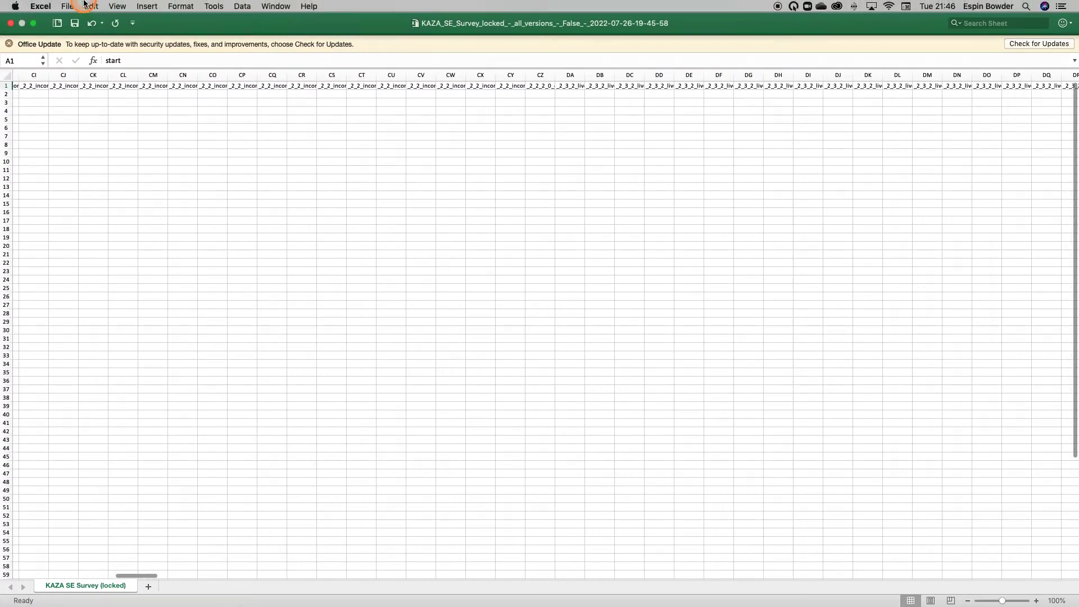
click(10, 24)
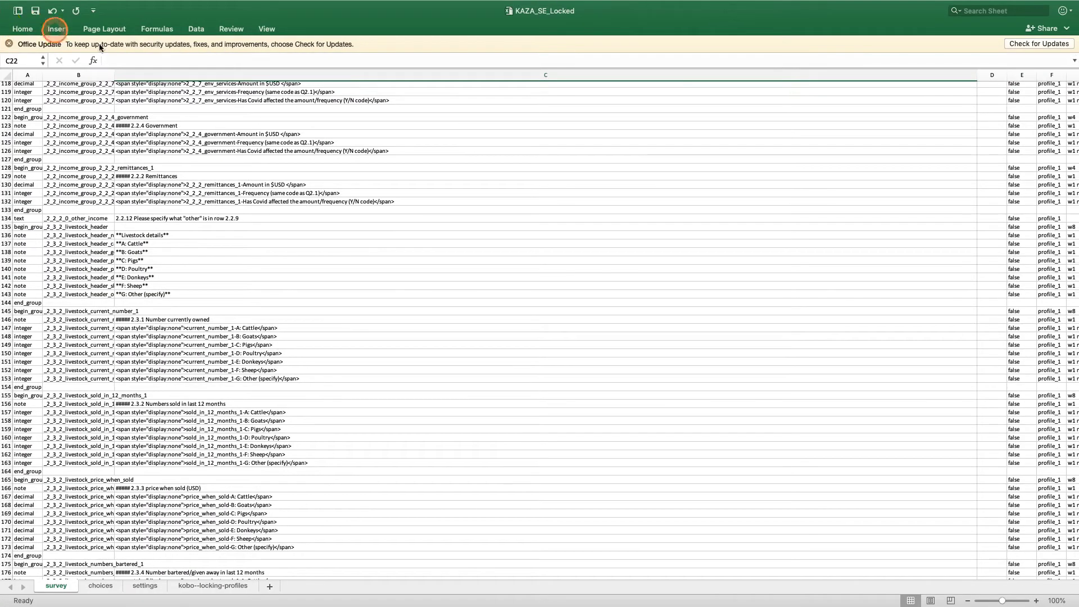
Switch back to KoBoToolbox in Safari and clear the browser's list of downloaded files
key(ctrl+Right)
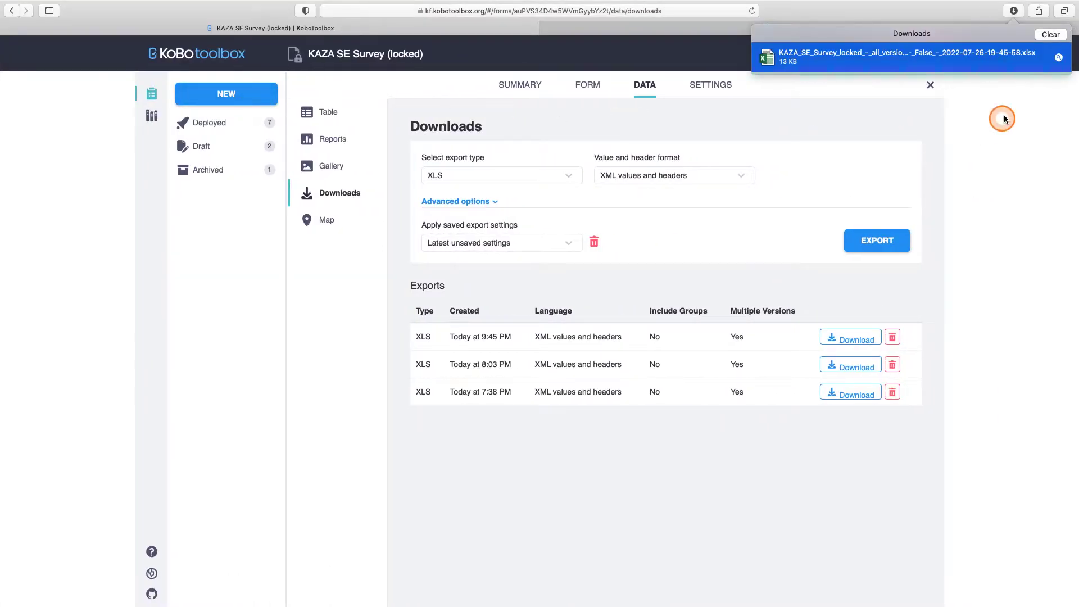
click(1053, 35)
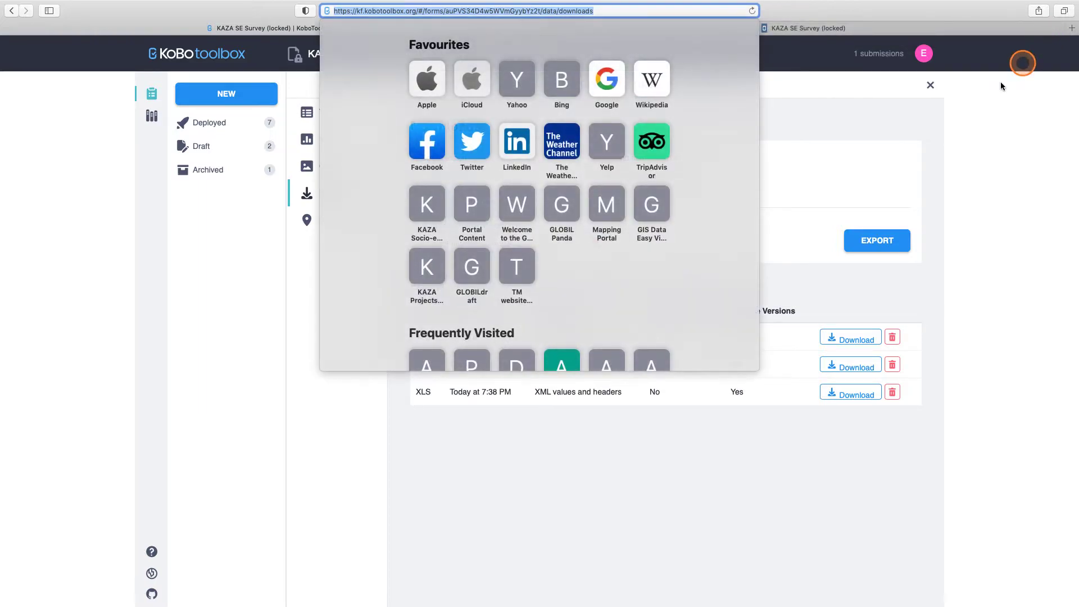
click(928, 150)
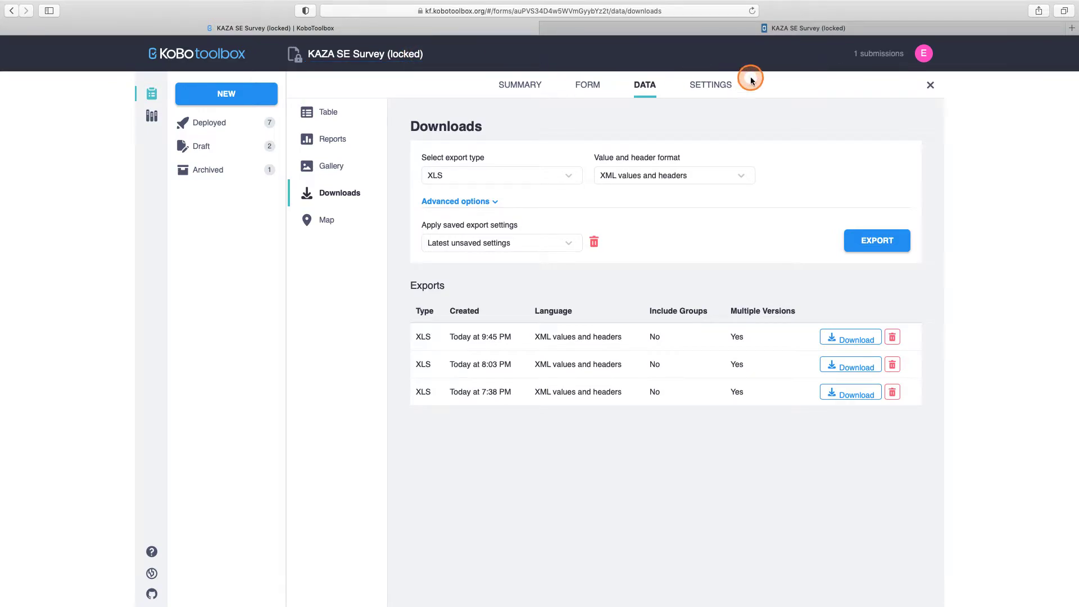
Return to the project list and clone KAZA SE Survey (locked), naming the copy with the owner's first name followed by _KAZA Test
click(931, 87)
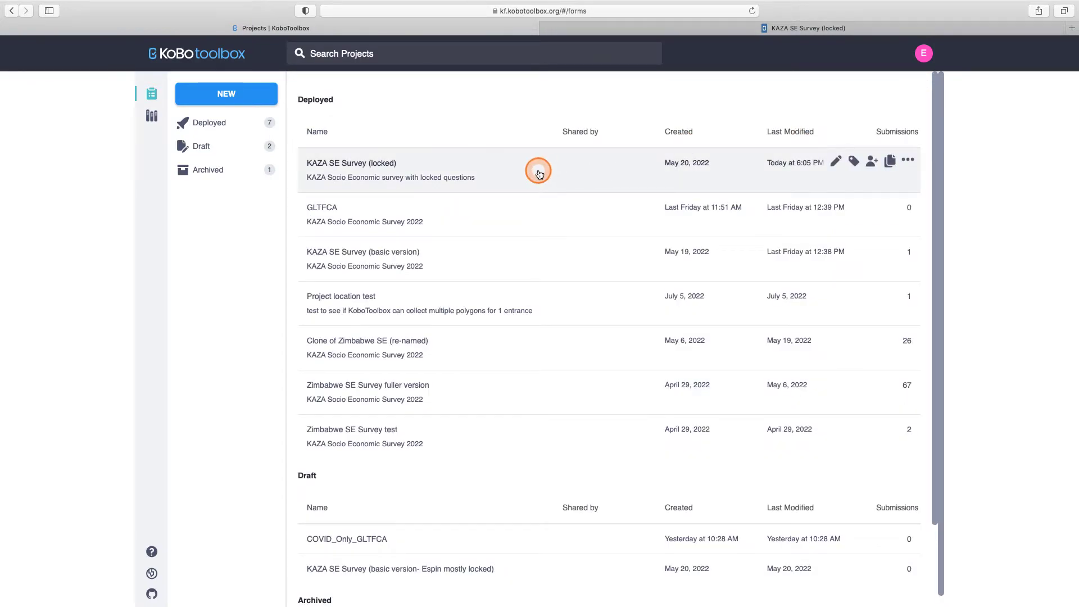
click(895, 167)
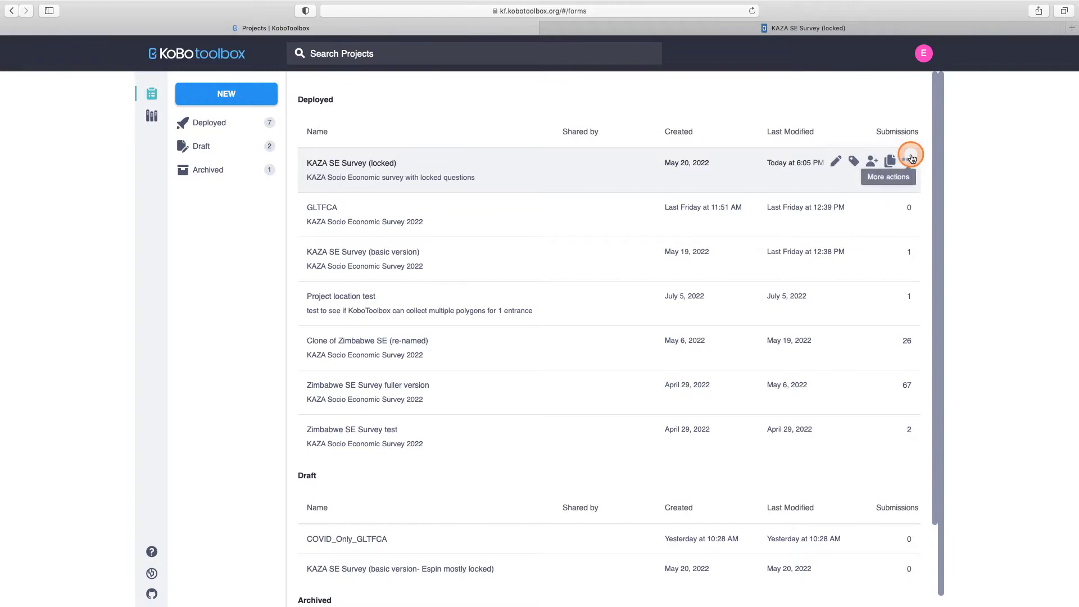
click(892, 163)
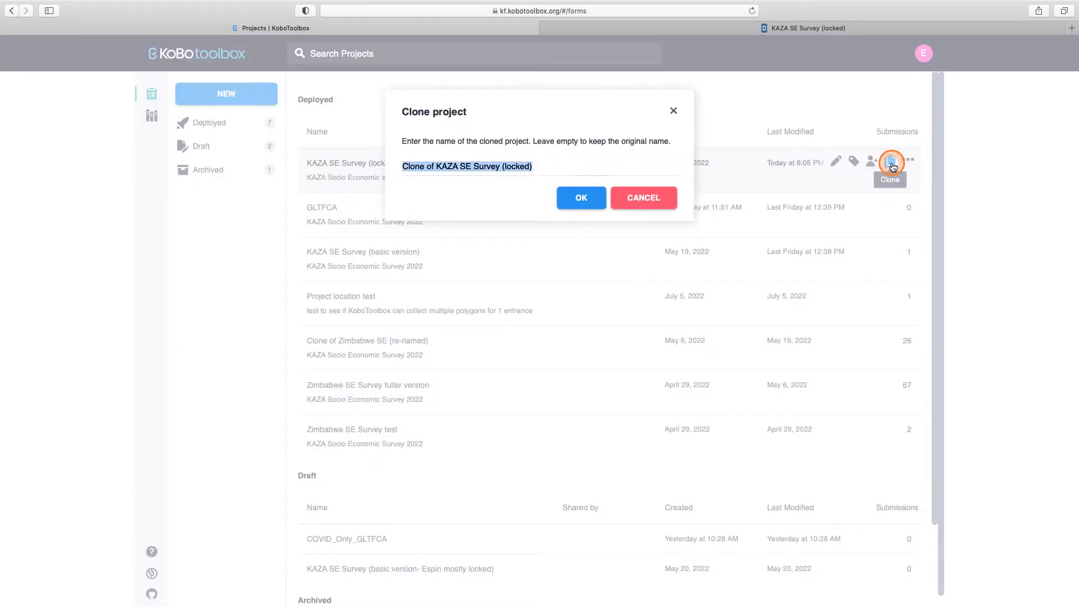
text(Espin)
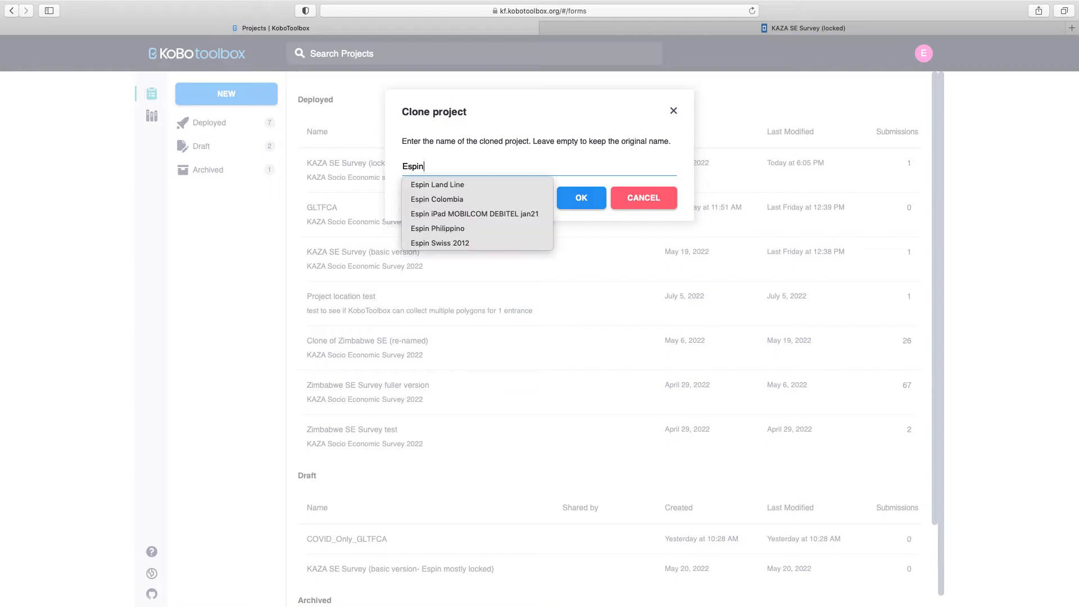
click(559, 160)
text(_KAZA Test)
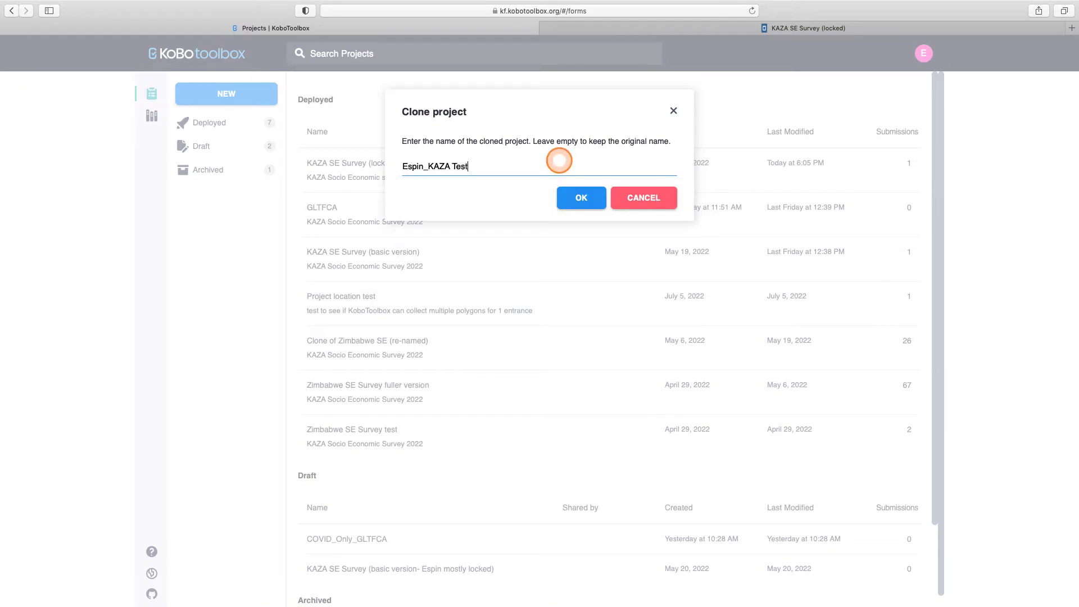
click(582, 200)
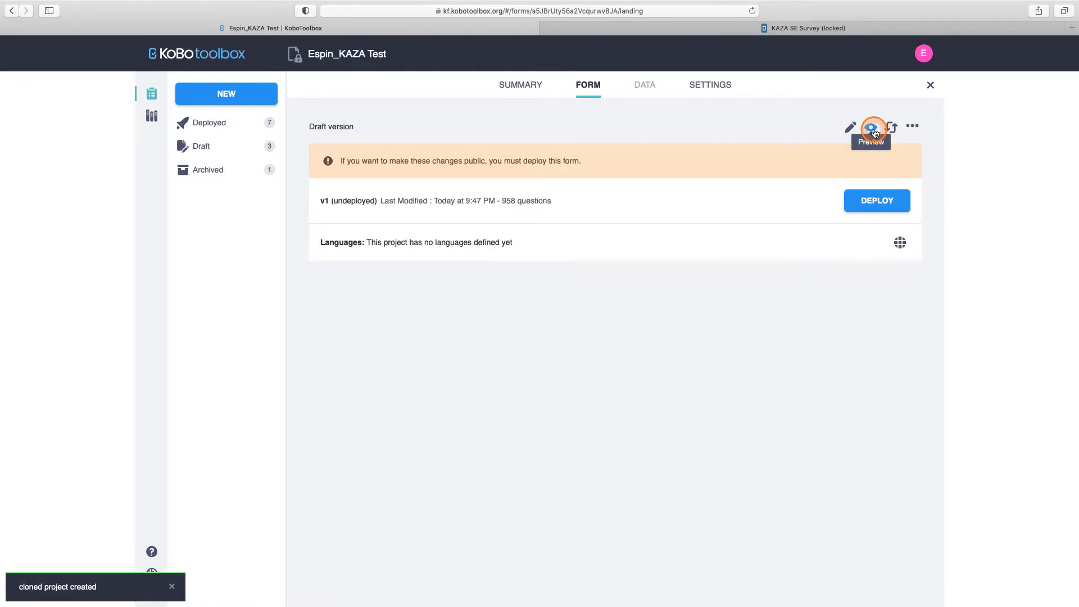
Edit the cloned project in Form Builder and replace the customisable text under the questionnaire title note with "Next Text"
click(851, 127)
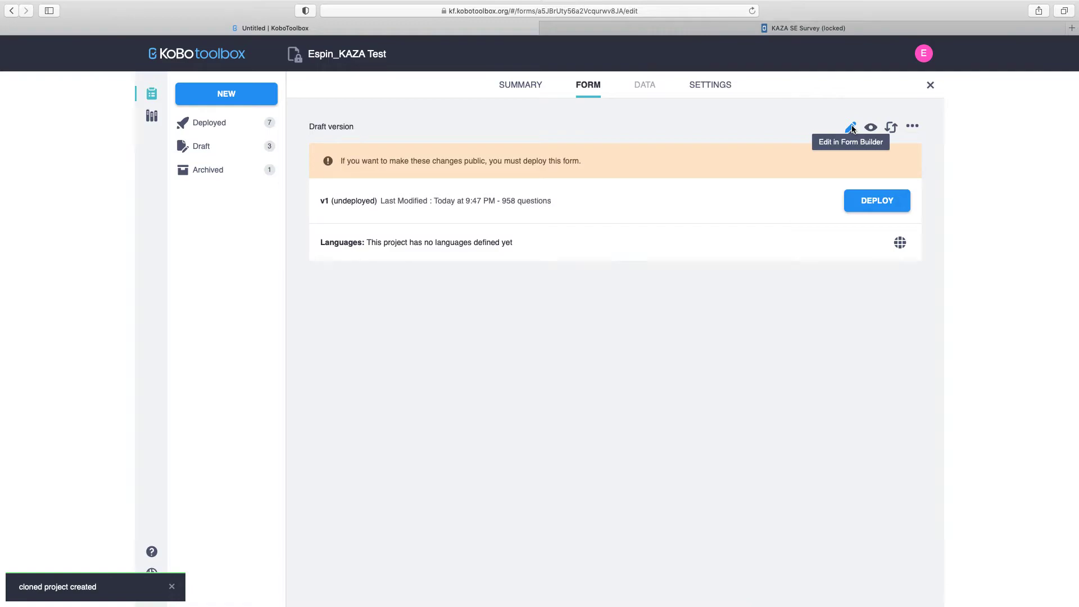
click(851, 128)
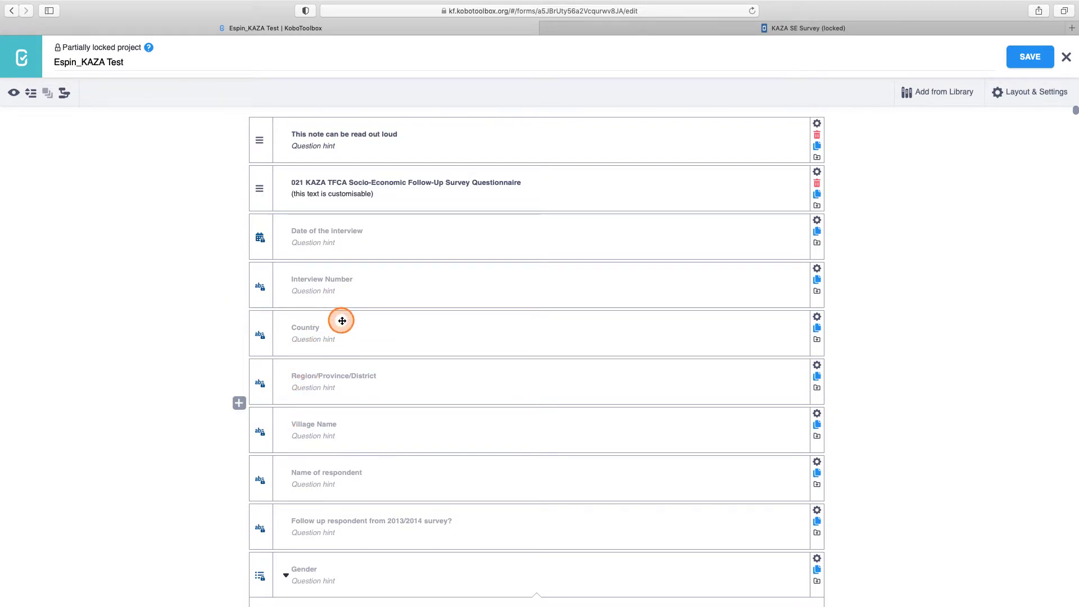
click(374, 195)
drag(374, 196, 291, 192)
text(Next Text)
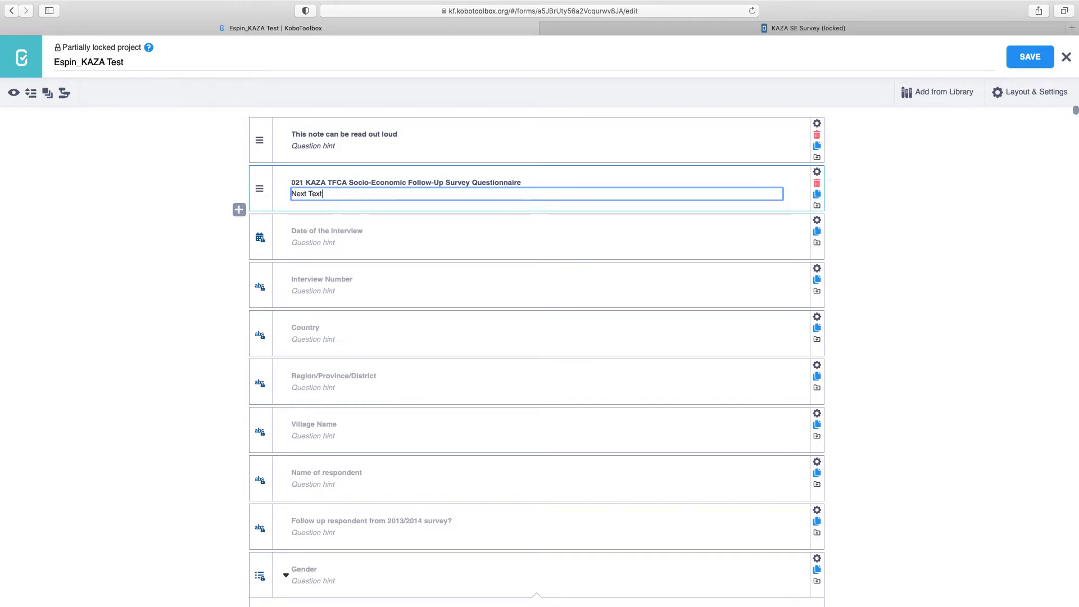
Below the Additional Survey Questions note at the form's end, add the Number question "6.1 Do you have access to Public Transport? (Y/N)"
scroll(446, 296, down, 6)
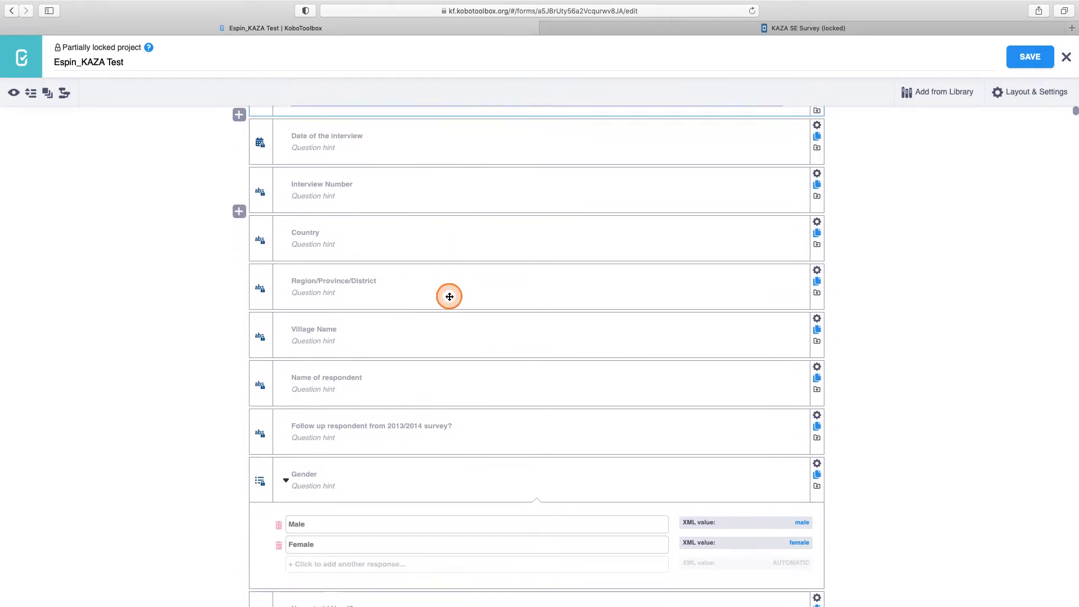
scroll(450, 297, down, 10)
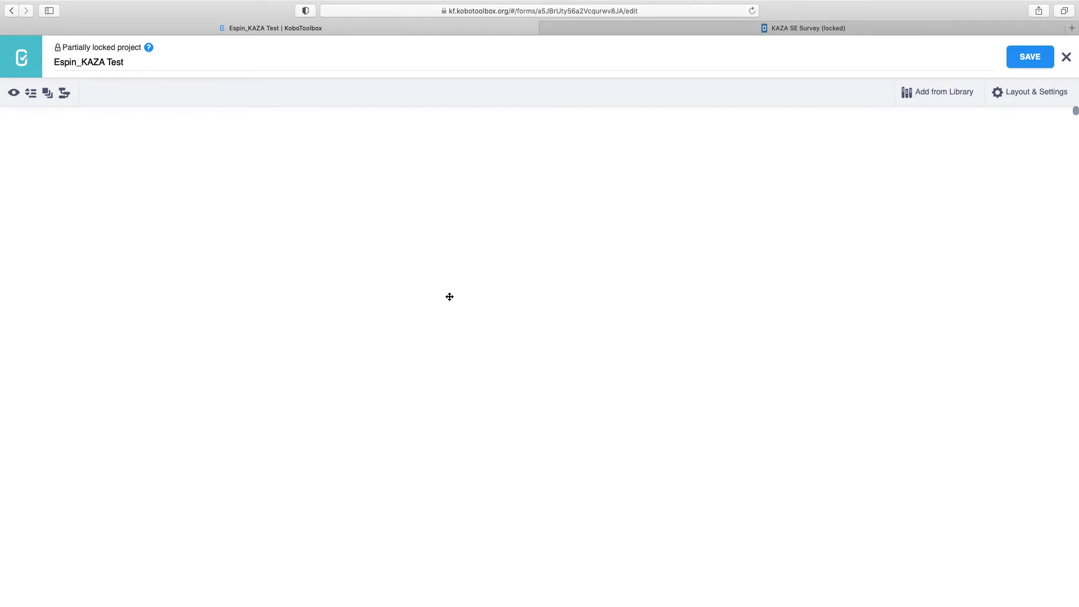
scroll(450, 297, down, 5)
scroll(450, 296, down, 10)
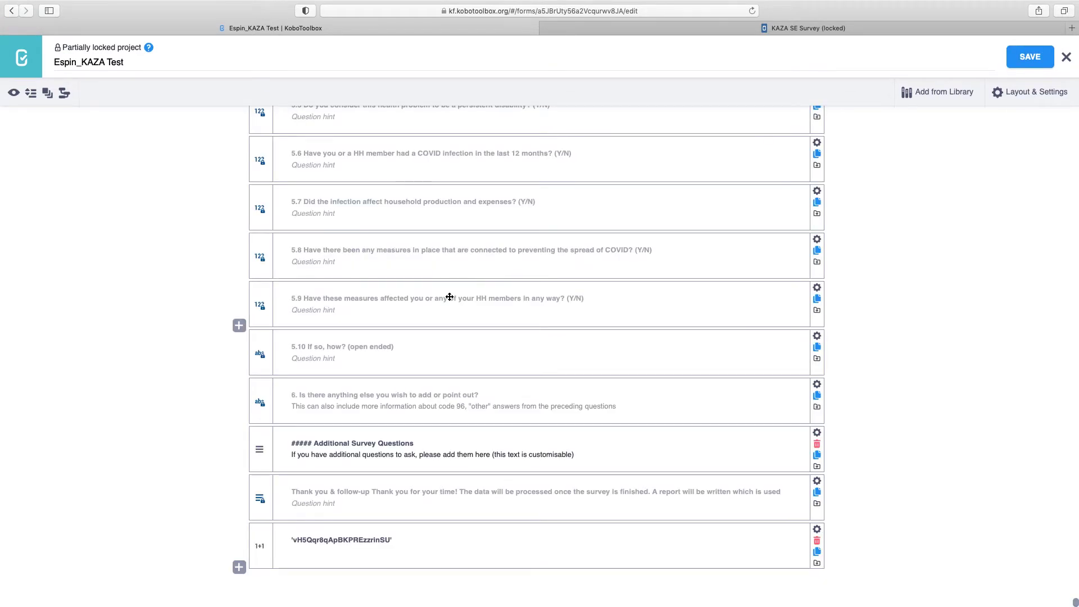
click(334, 461)
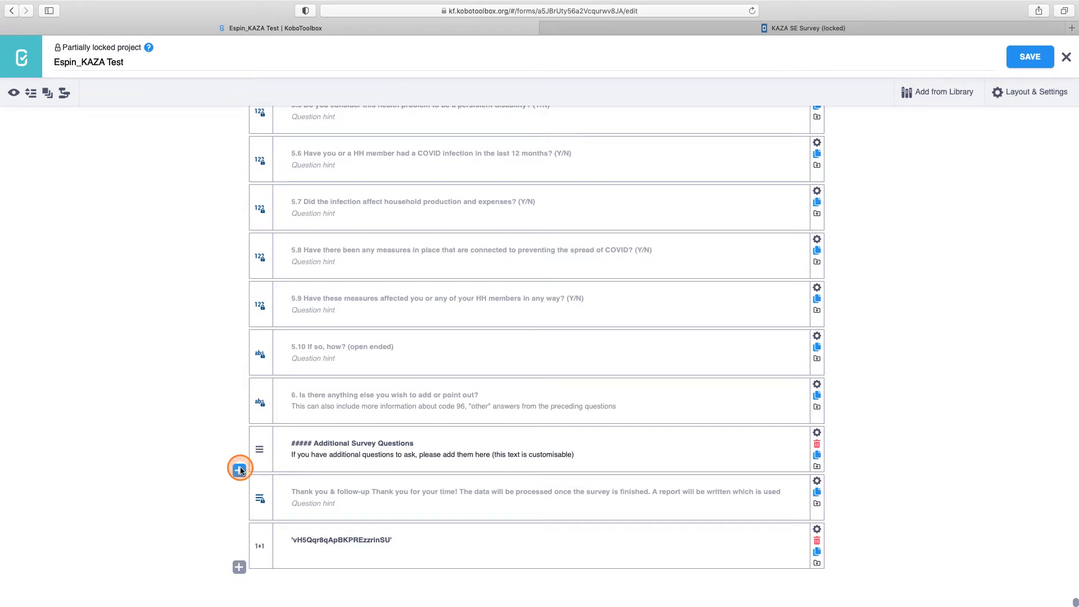
click(239, 470)
click(309, 491)
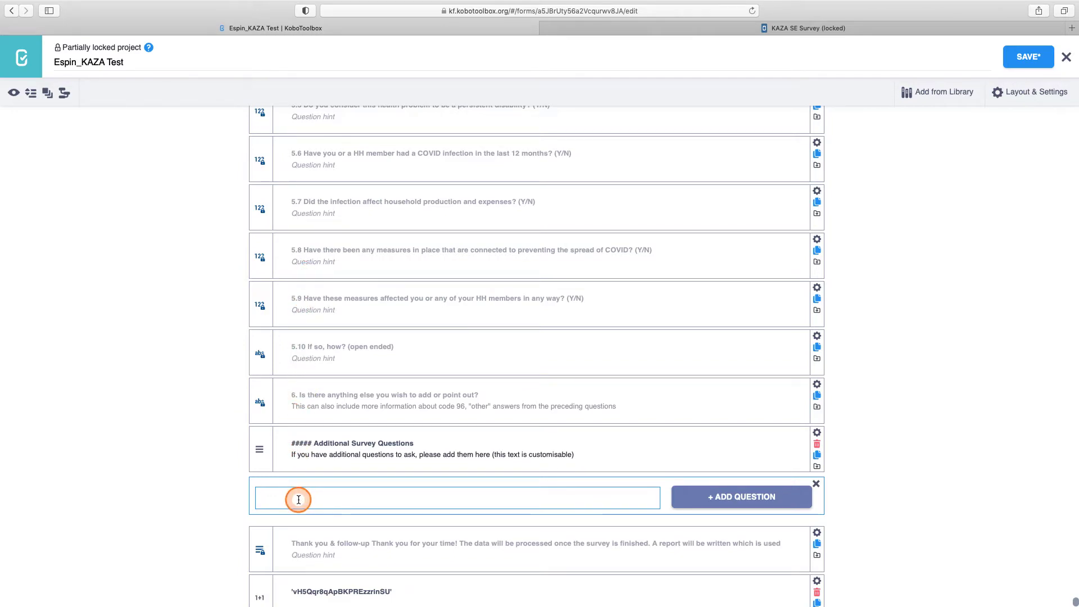
text(6.1 Do you have access to Public Transport)
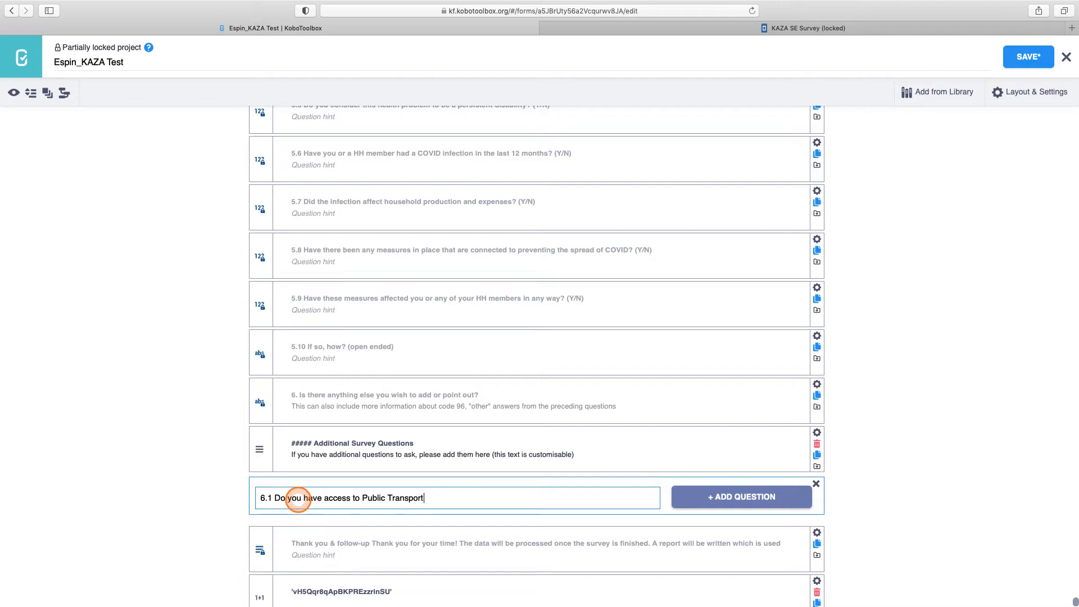
text(?)
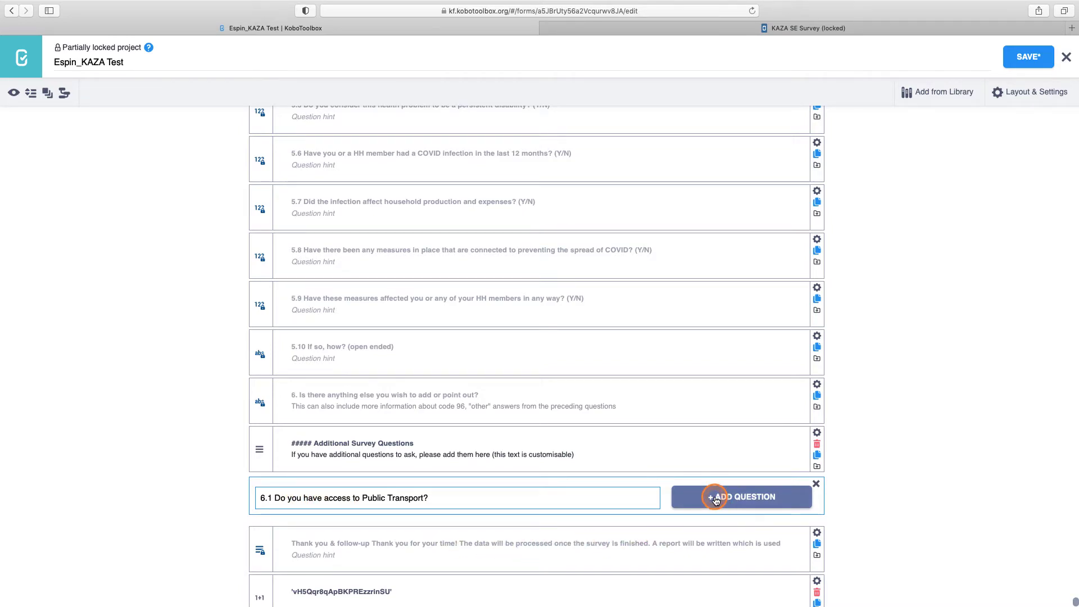
click(715, 498)
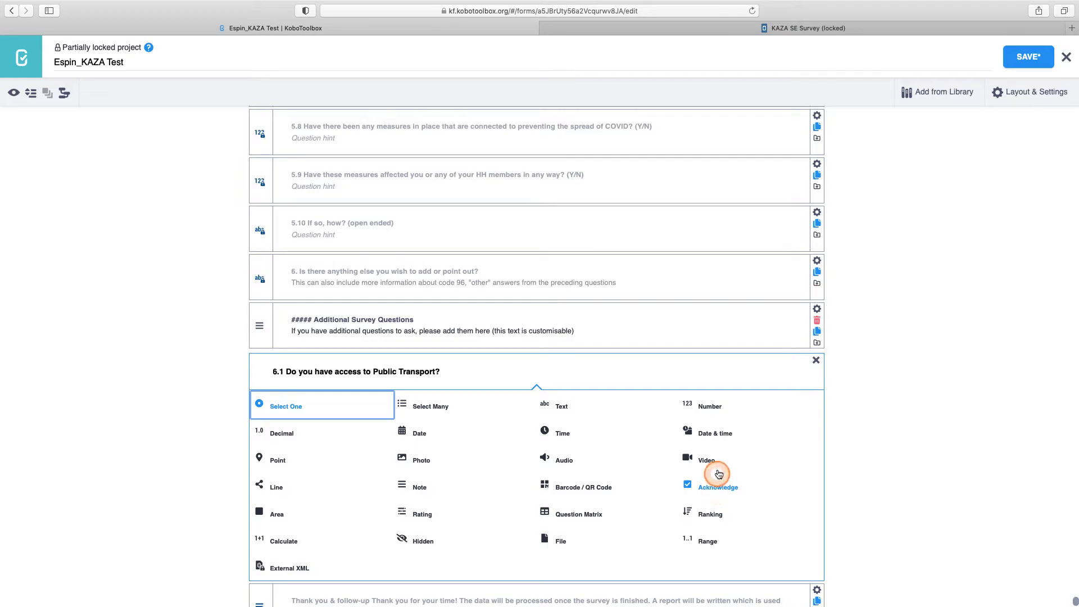
click(713, 414)
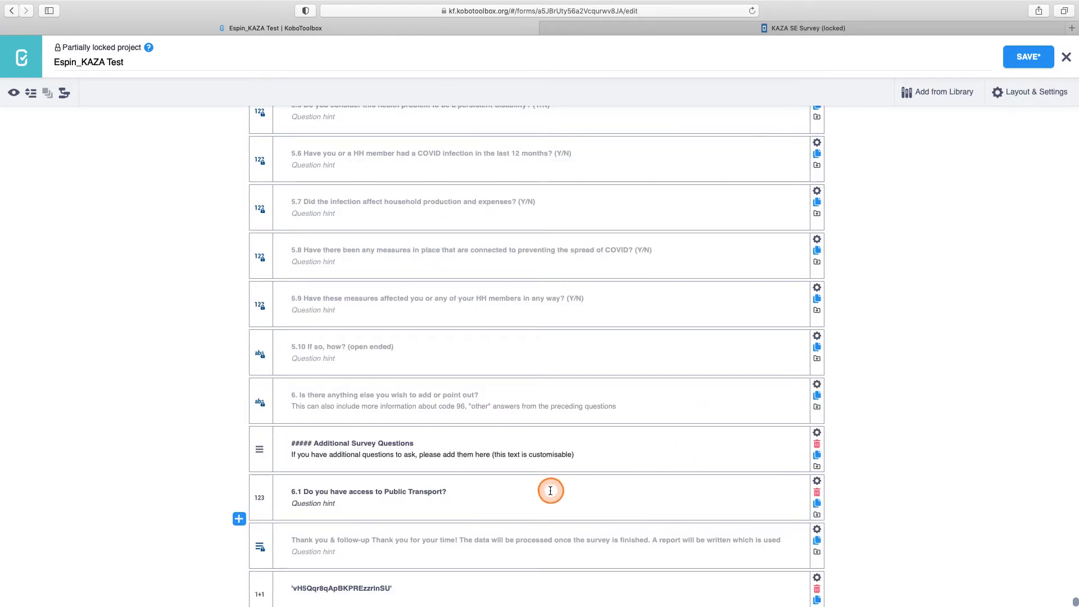
click(550, 492)
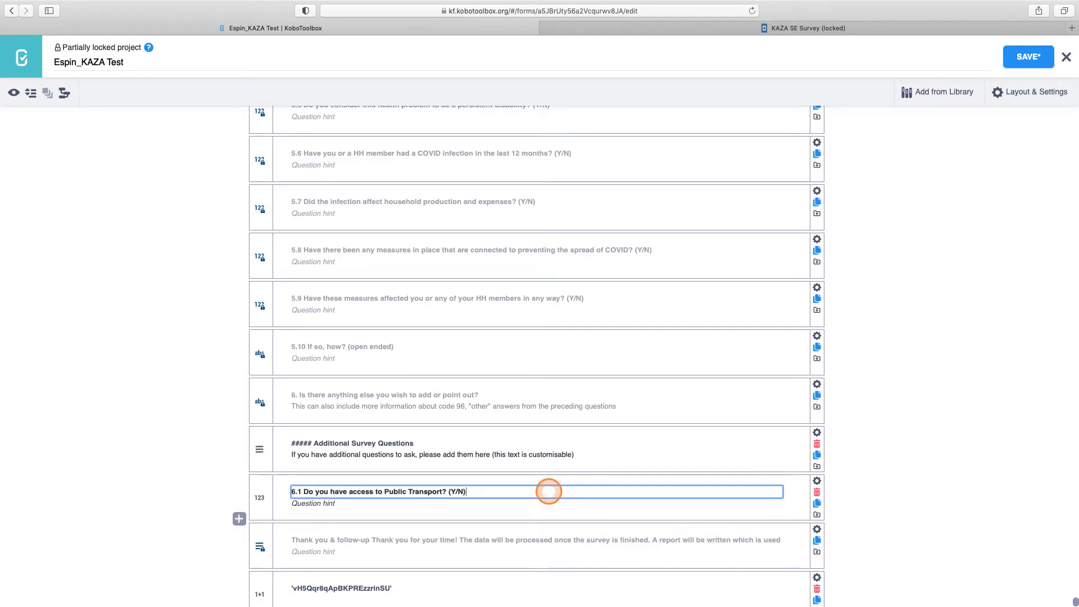
In the settings of question 6.1, set the data column name to _6_1_Access_to_PT
click(816, 482)
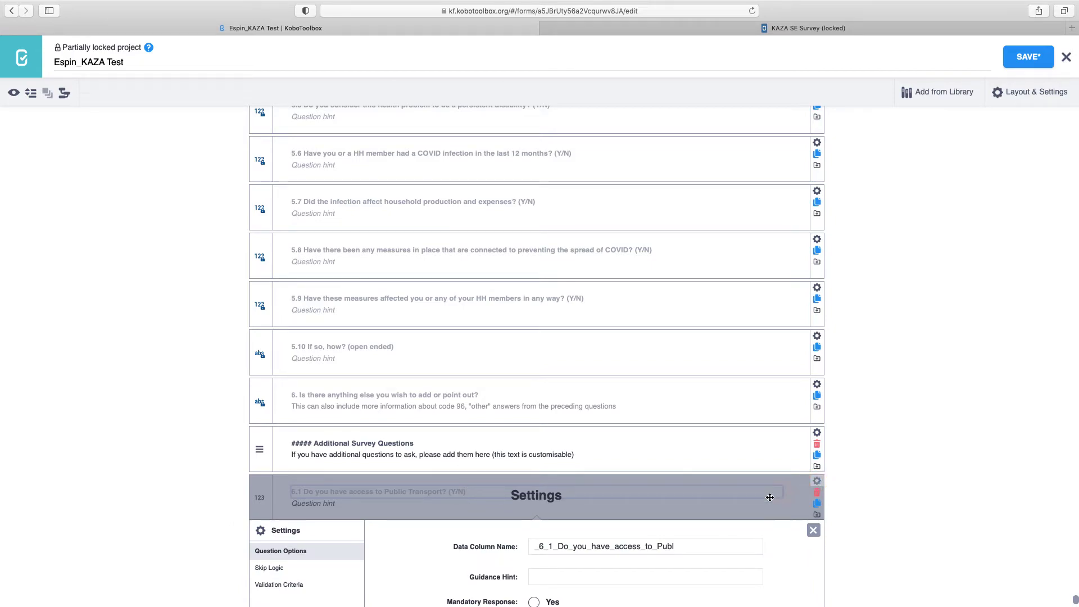
scroll(534, 476, down, 3)
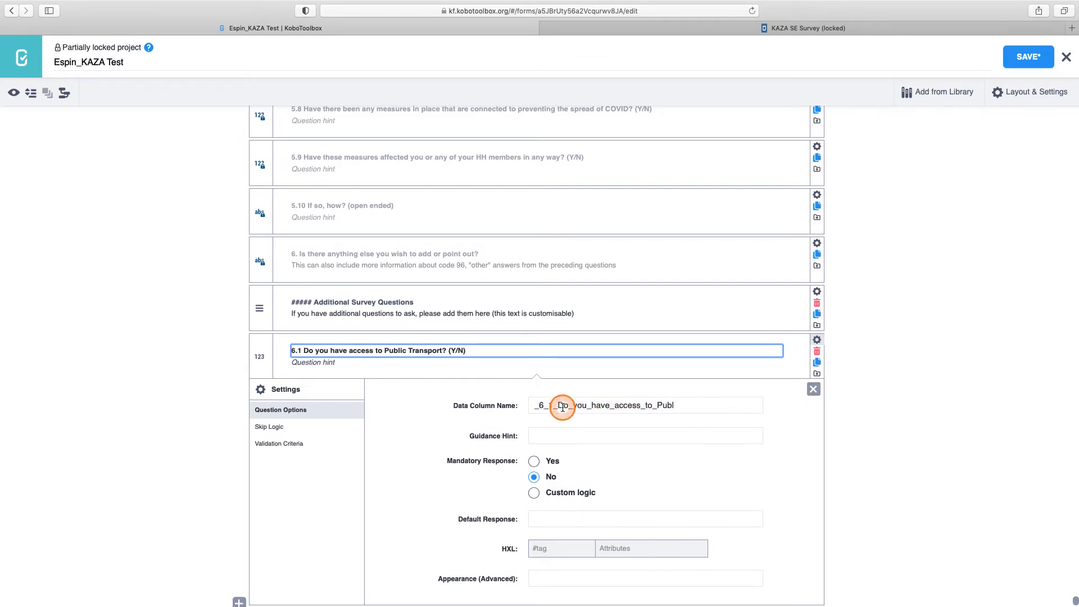
drag(674, 406, 563, 407)
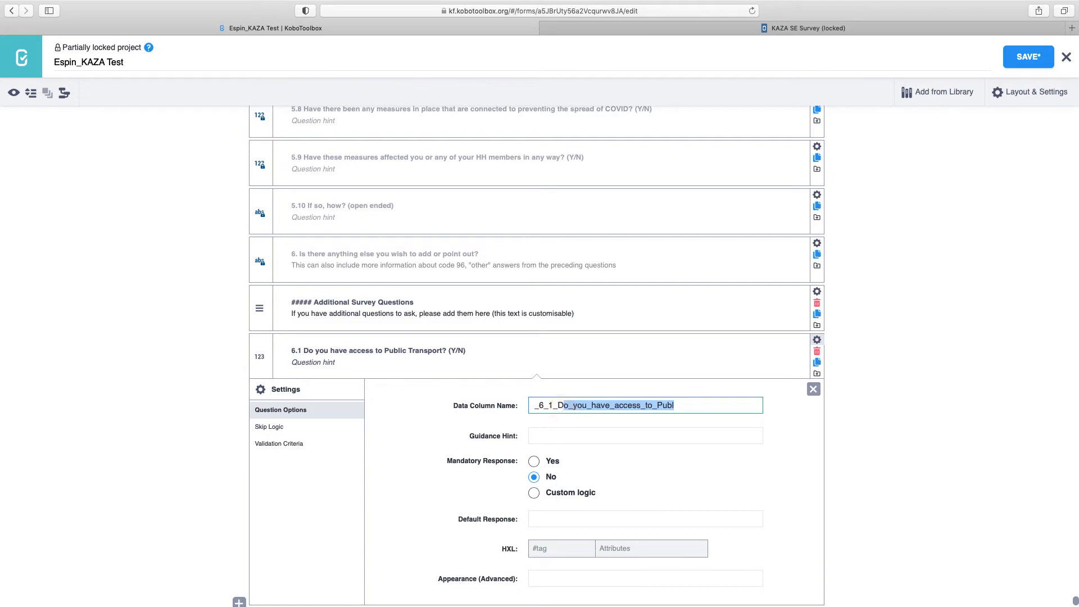
text(D)
text(Access to PT)
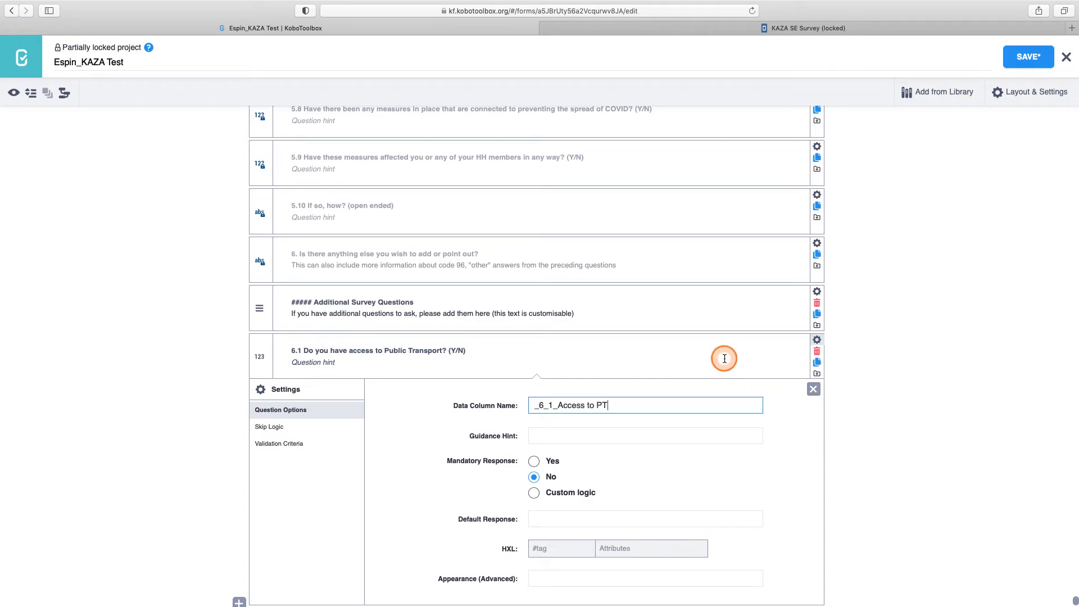
scroll(721, 423, down, 3)
click(722, 423)
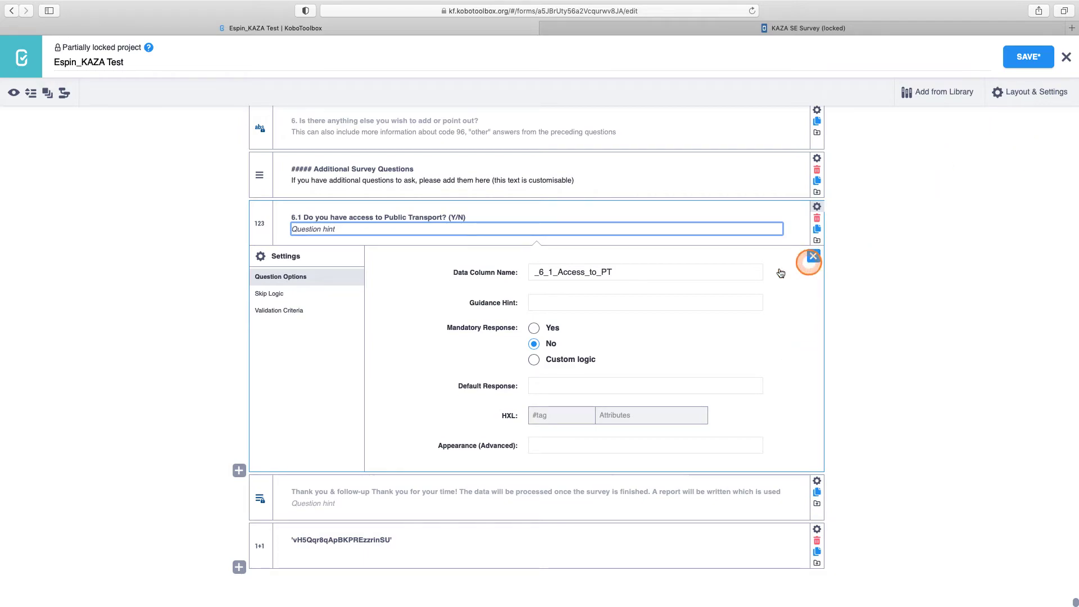
Below question 6.1, add the Text question "6.1.1 If so, What kind of transport?" and save the form
click(809, 260)
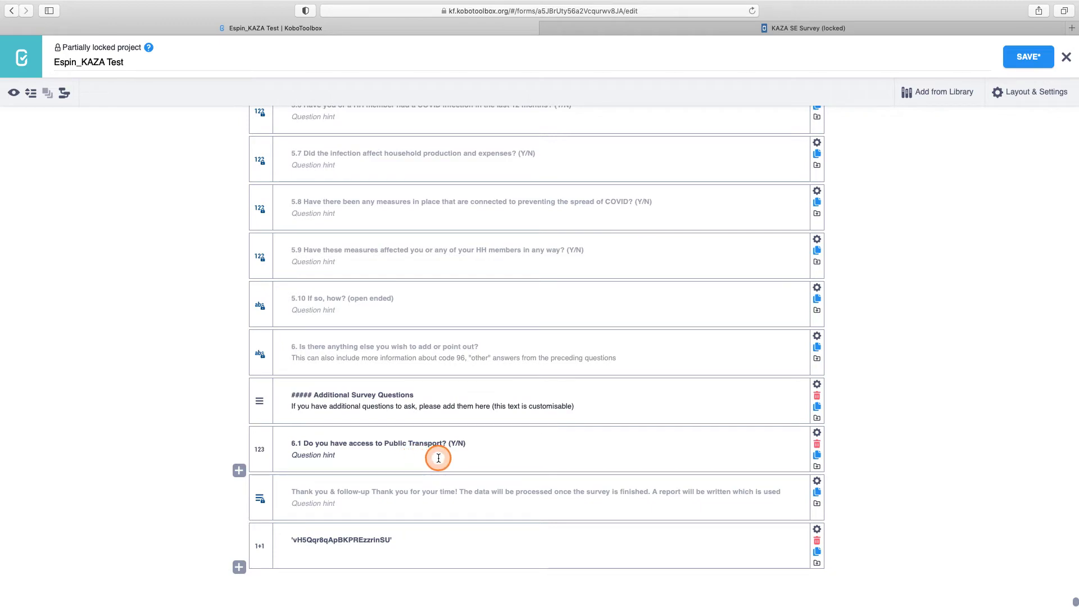
click(240, 470)
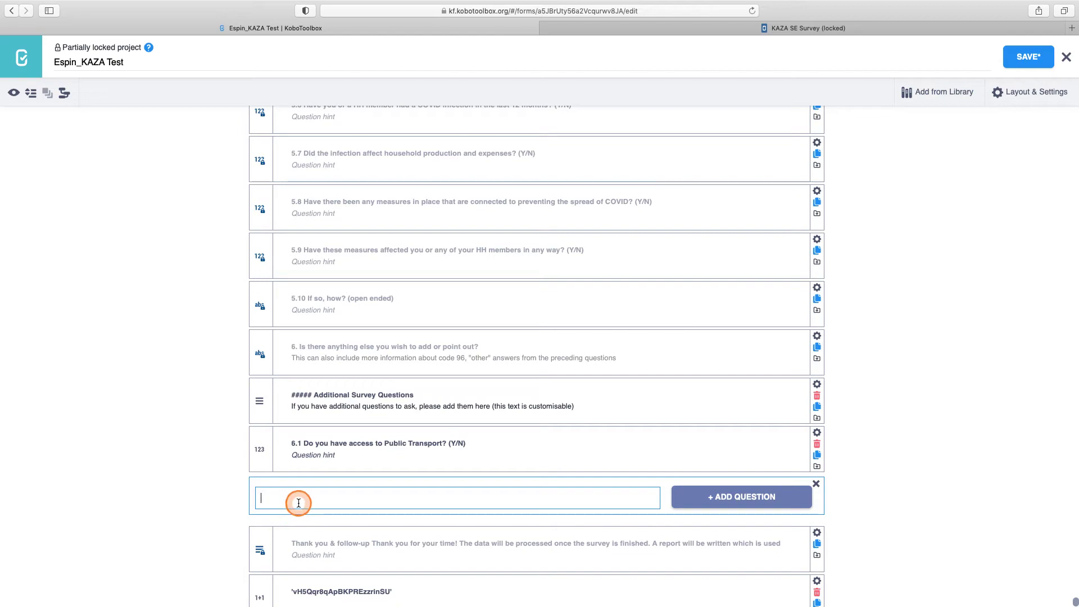
text(6.1.1 If so, What kind of tra)
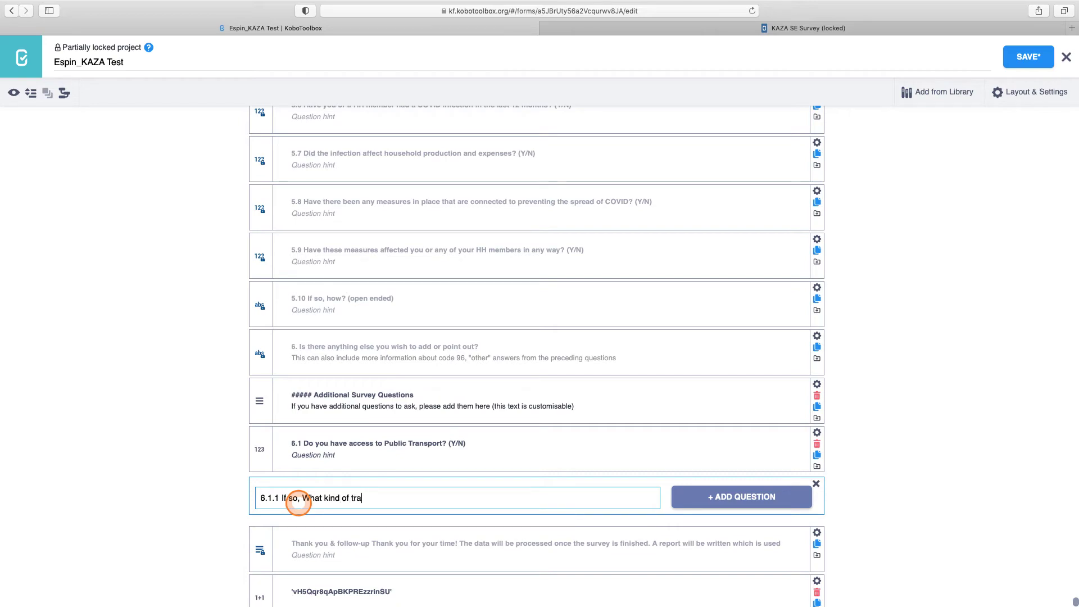
text(?)
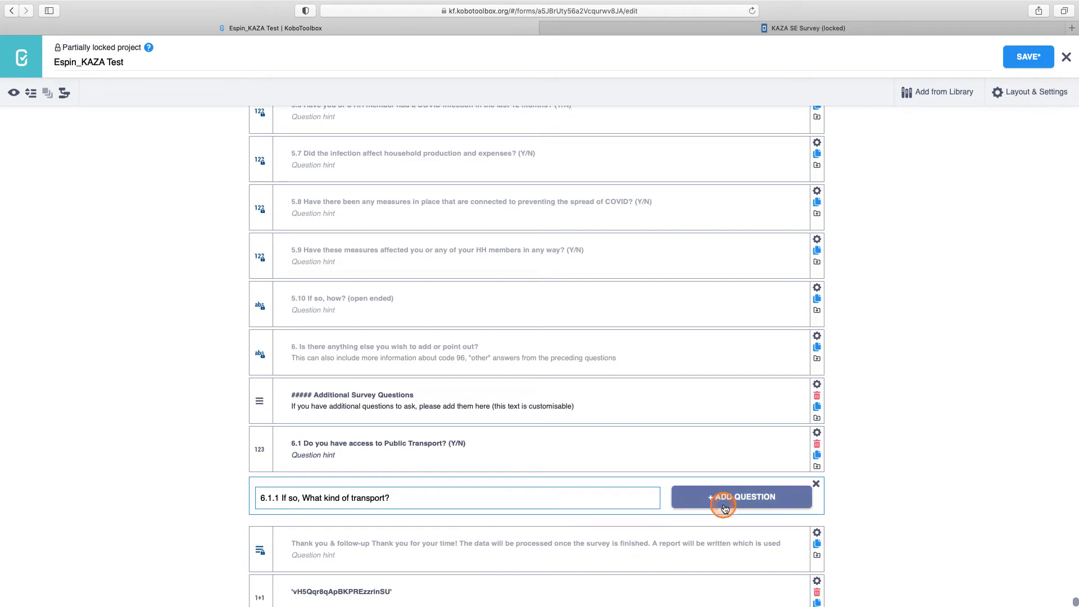
click(725, 509)
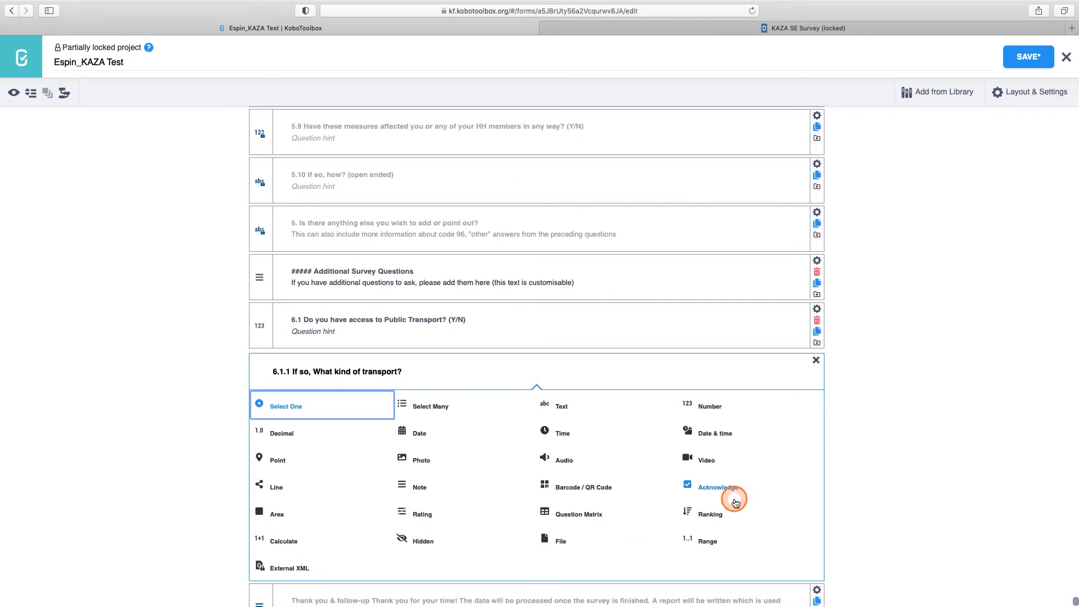
click(562, 410)
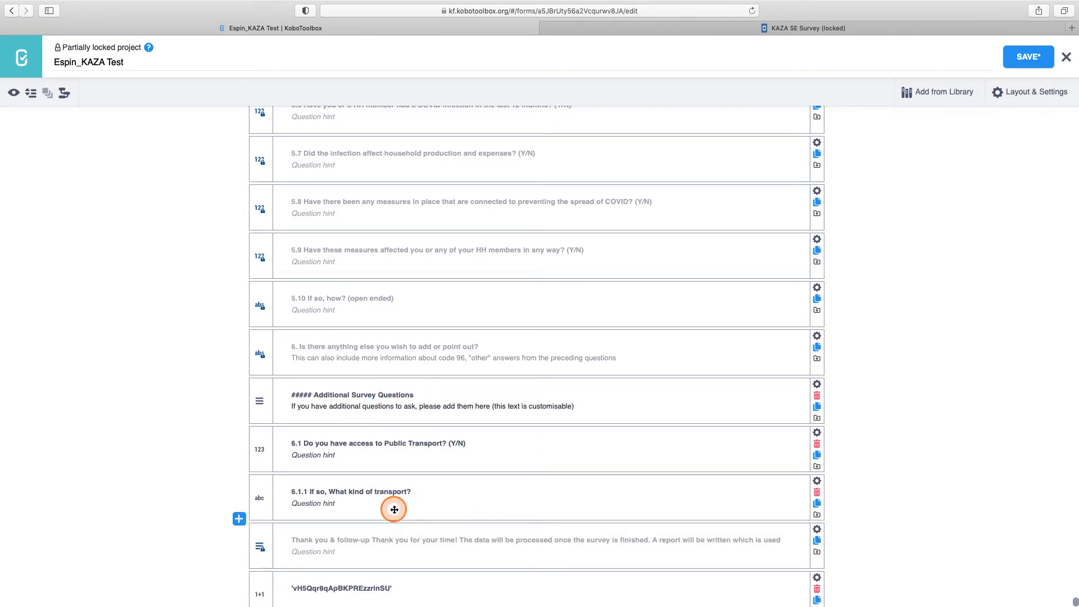
click(1023, 63)
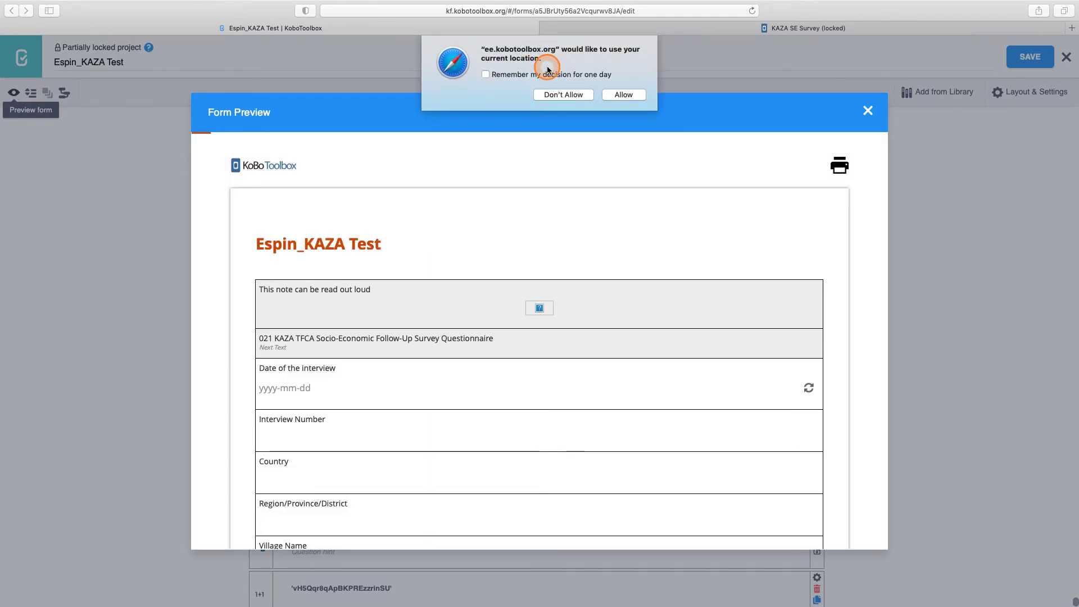
Preview the form with location access allowed and check the Additional Survey Questions at its end
click(623, 95)
click(559, 362)
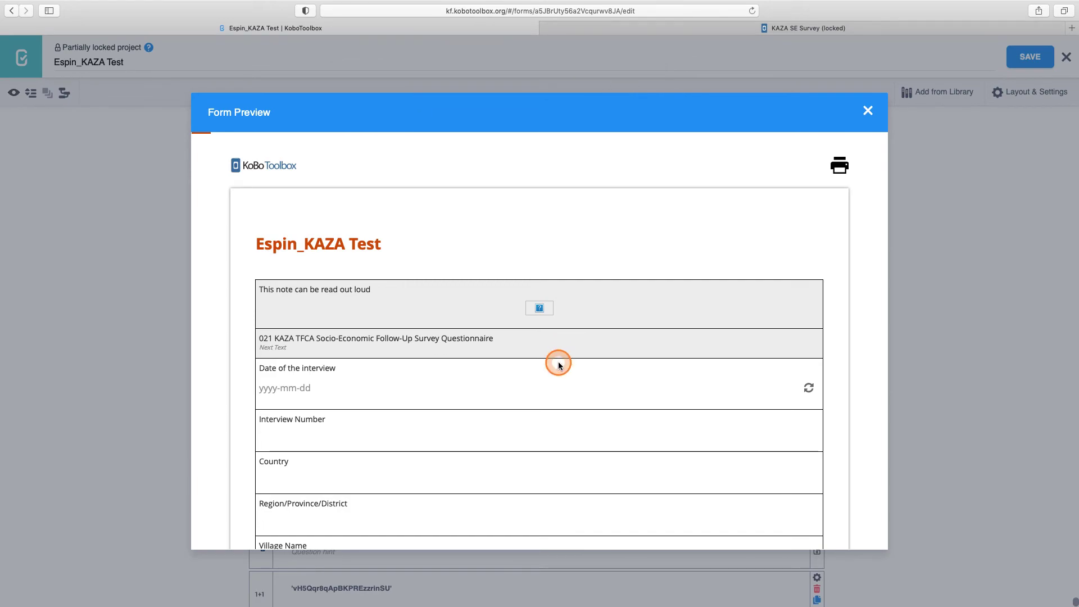
scroll(558, 363, down, 5)
scroll(559, 365, down, 20)
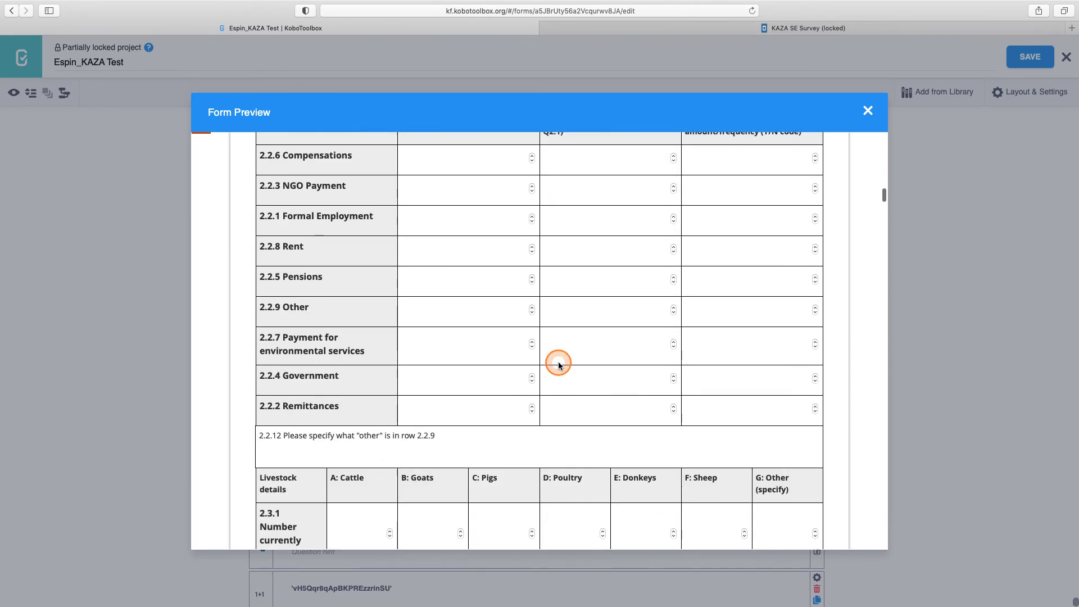
scroll(559, 365, down, 20)
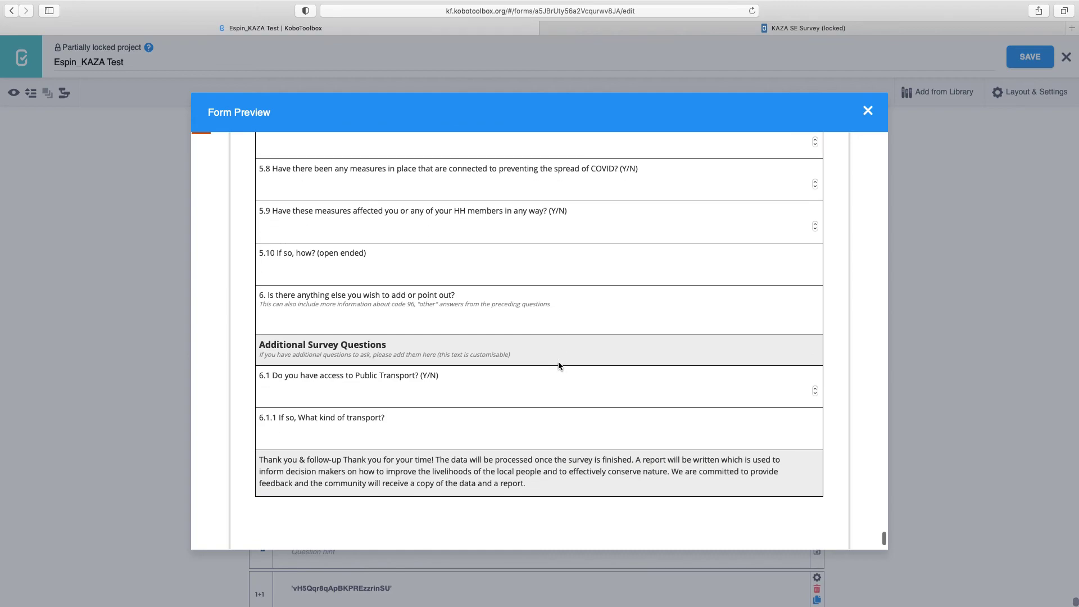
In the form preview, answer 6.1 with 1 and 6.1.1 with "Bus", then validate the form and close the preview
click(427, 287)
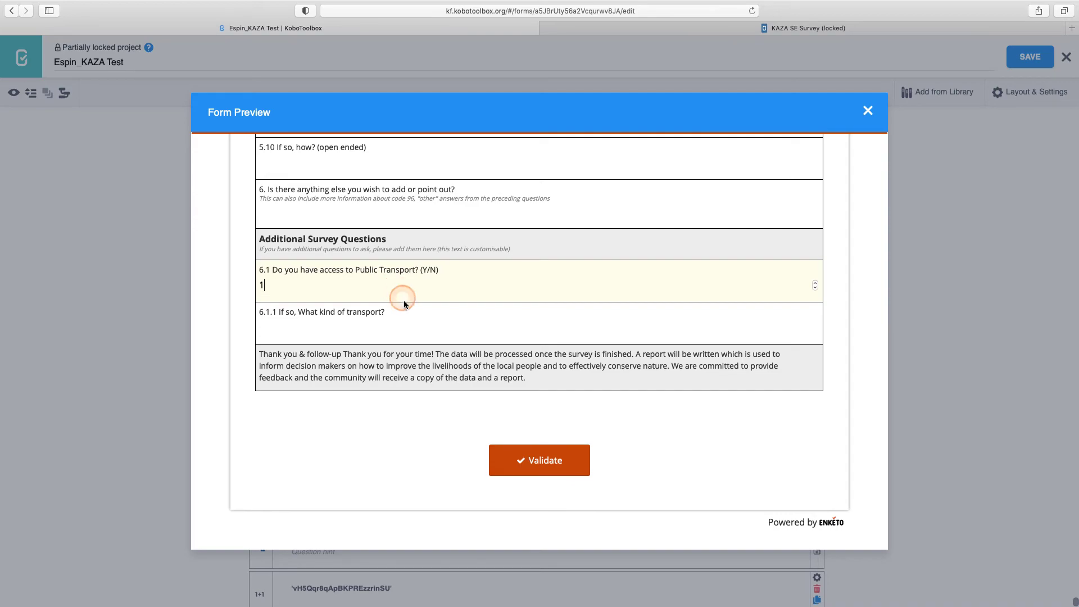
click(400, 325)
click(399, 325)
click(555, 460)
click(668, 327)
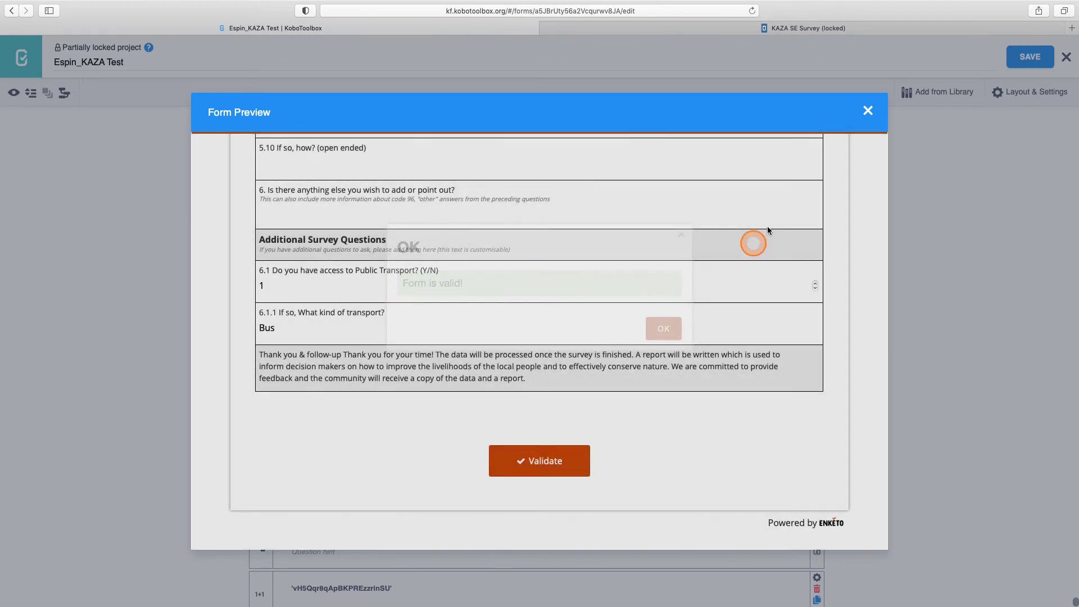
click(868, 111)
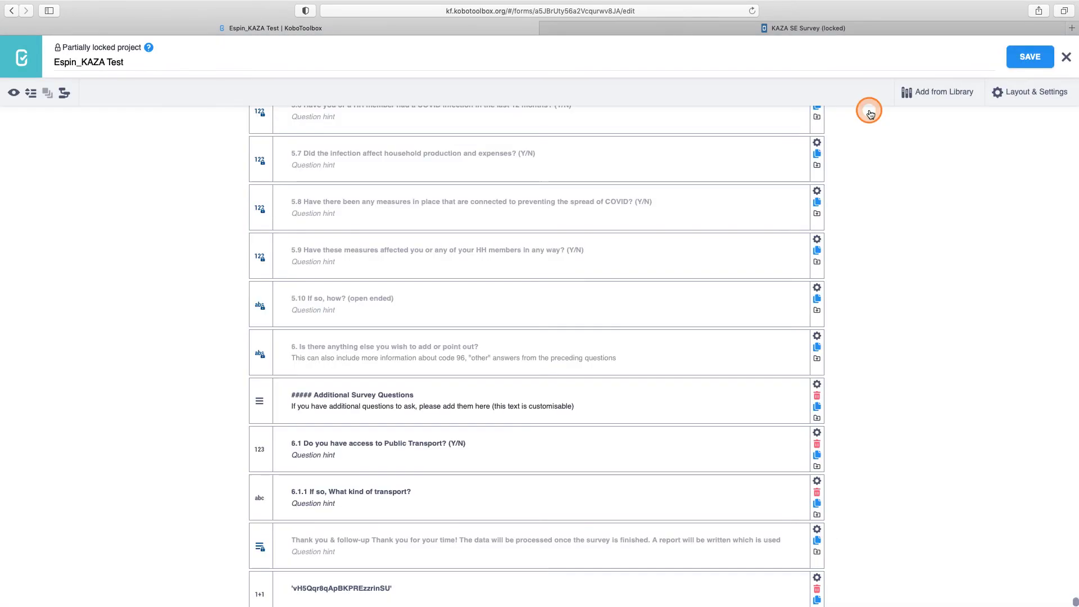
Save the form, leave Form Builder and deploy the cloned project
click(1039, 59)
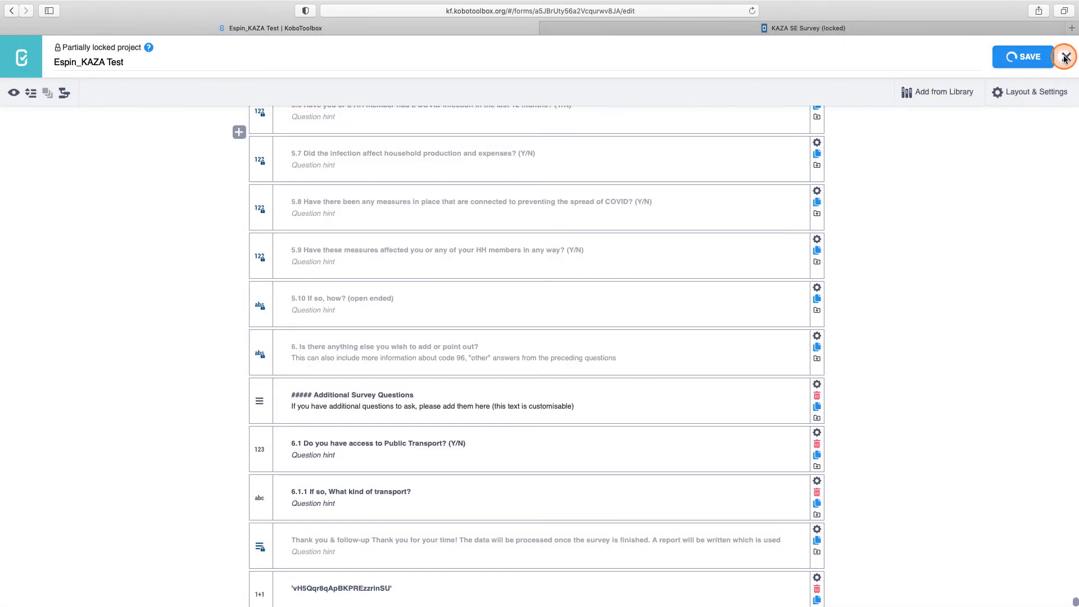
click(1066, 57)
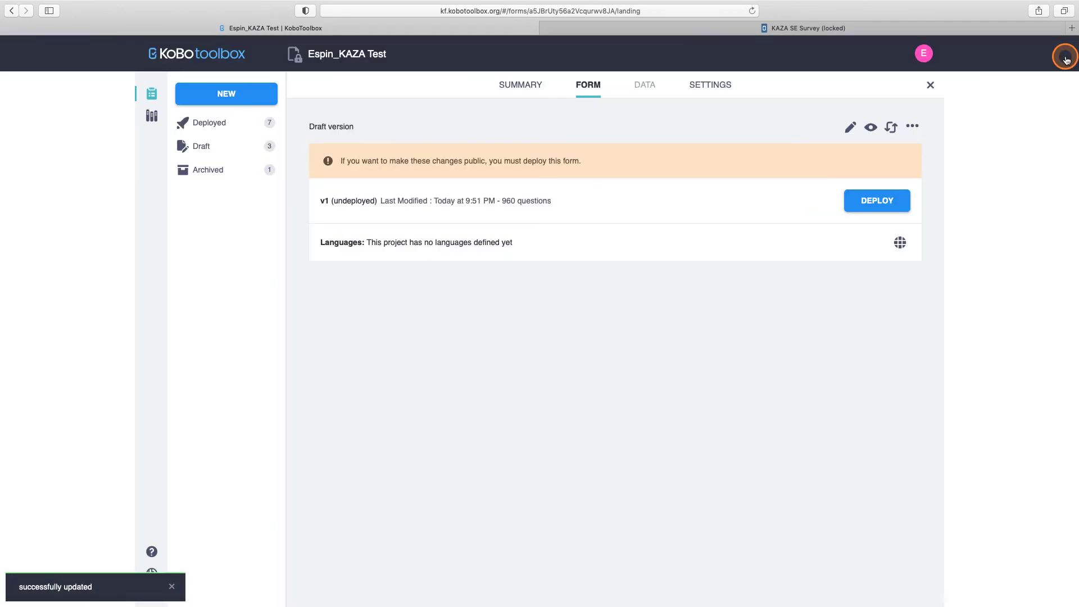
click(875, 206)
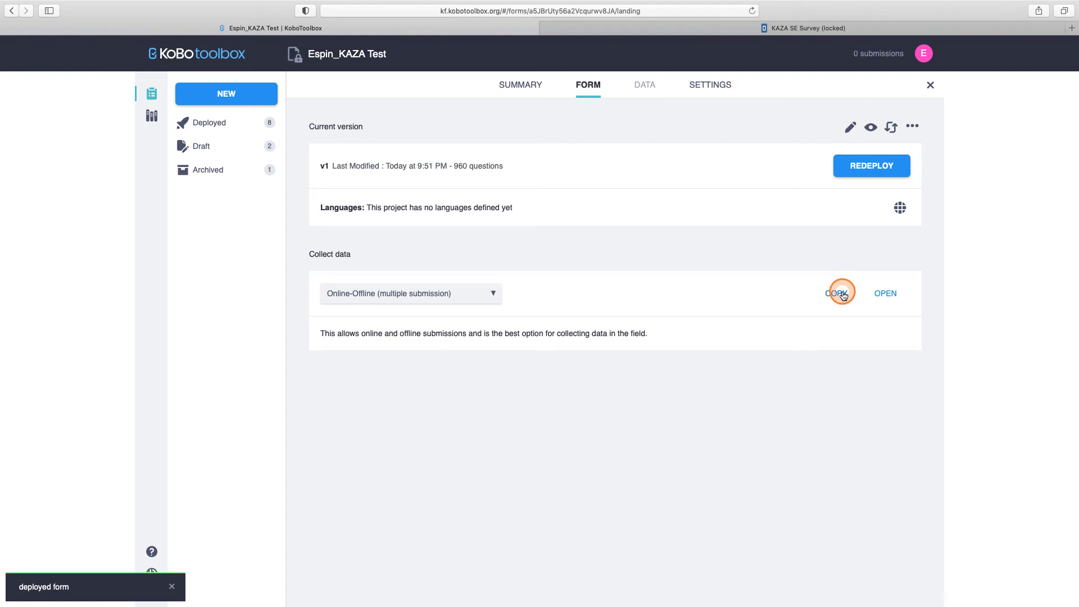
Open the deployed Online-Offline web form with location access allowed and set the interview date to 20 July 2022
click(887, 294)
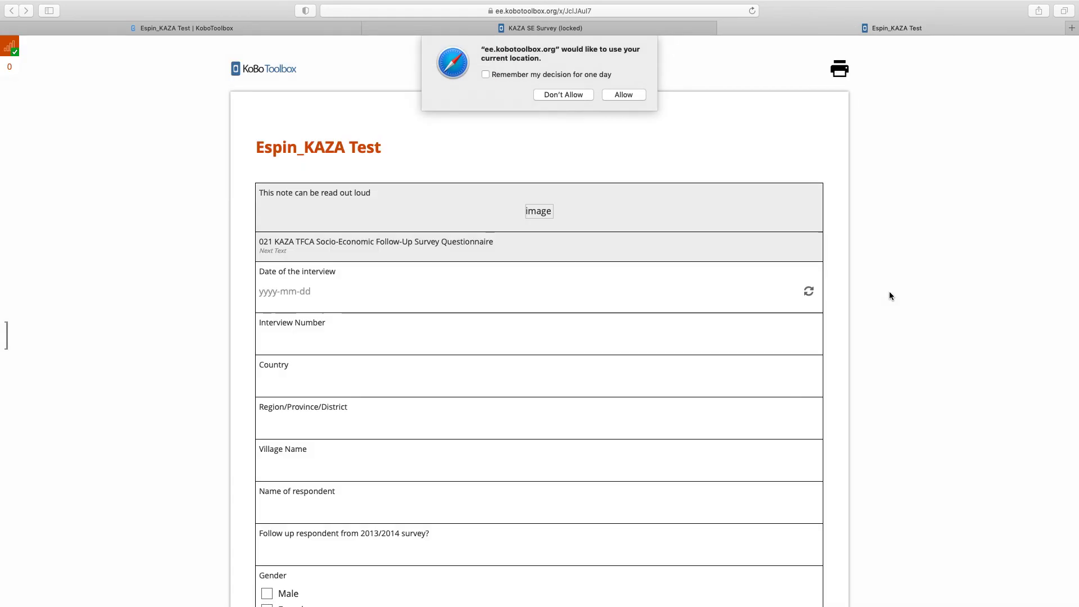
click(624, 94)
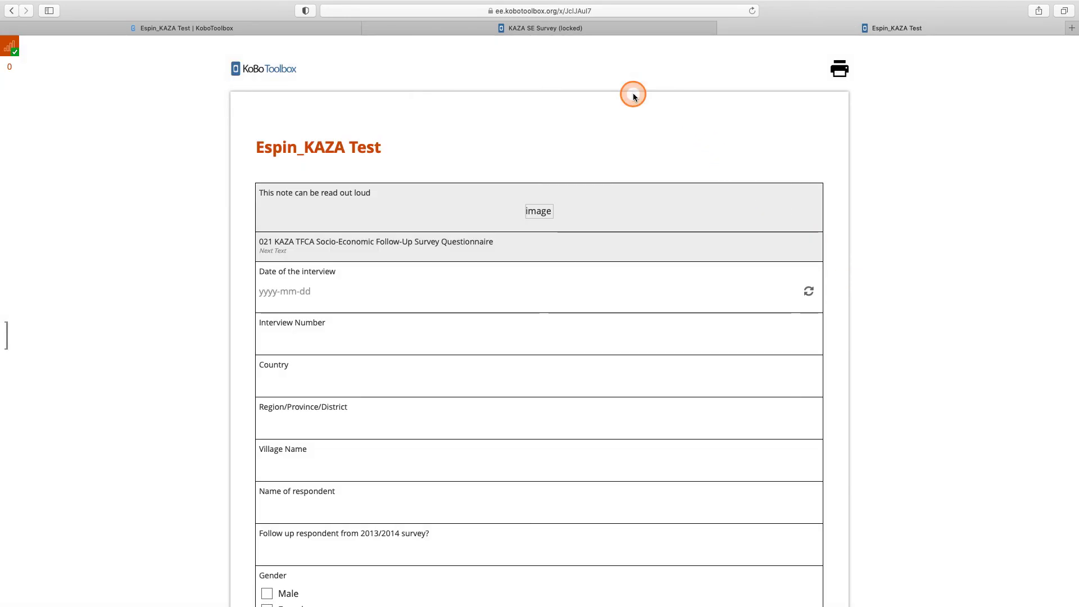
click(532, 289)
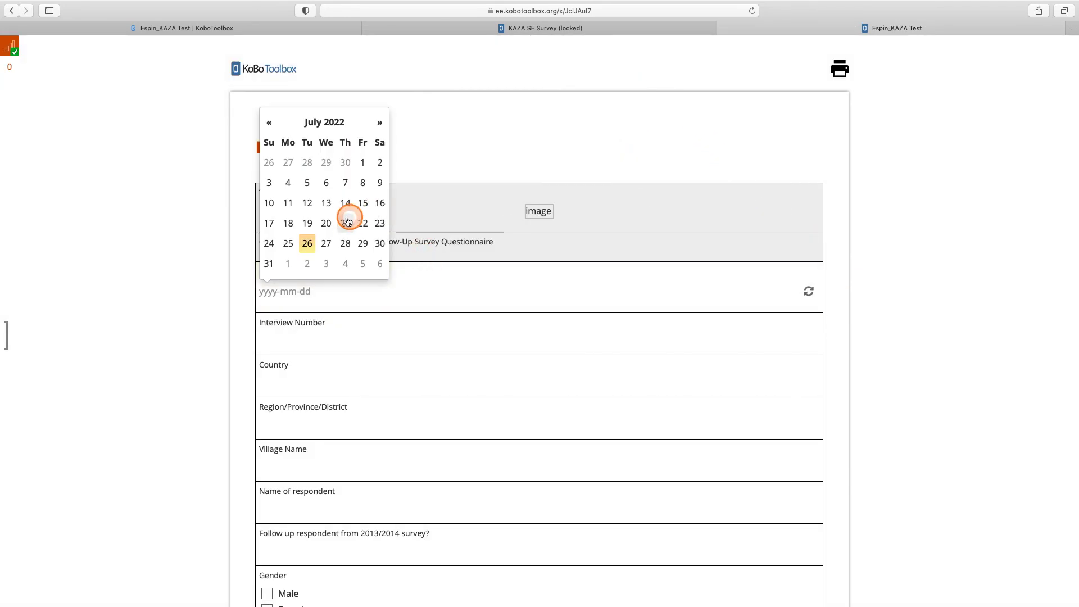
click(326, 223)
At the end of the web form, answer 6.1 with 1 and 6.1.1 with "bus", and submit the record
scroll(454, 397, down, 20)
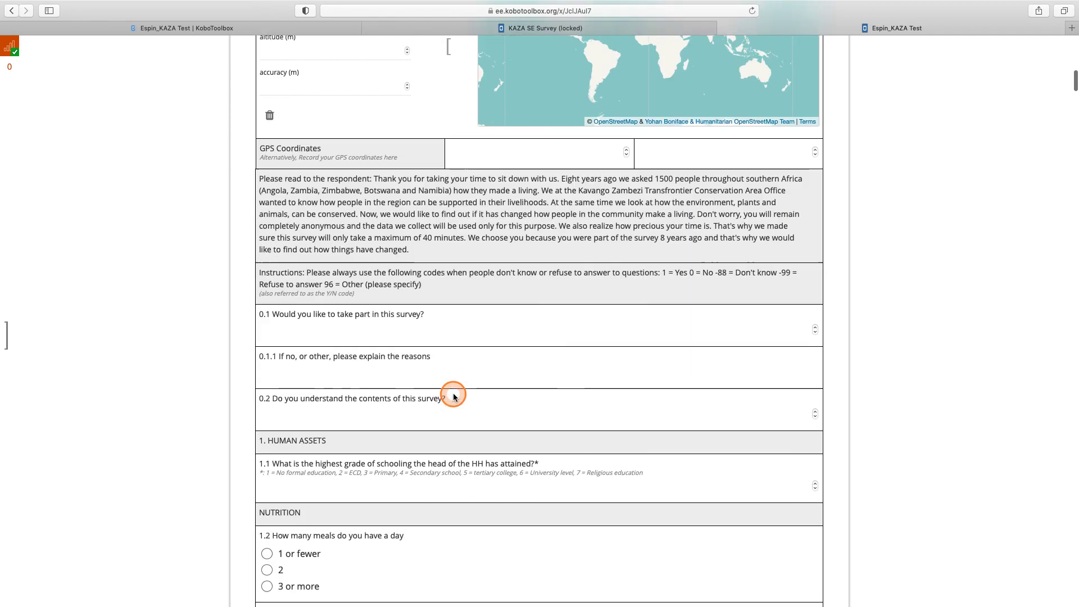
scroll(454, 397, down, 20)
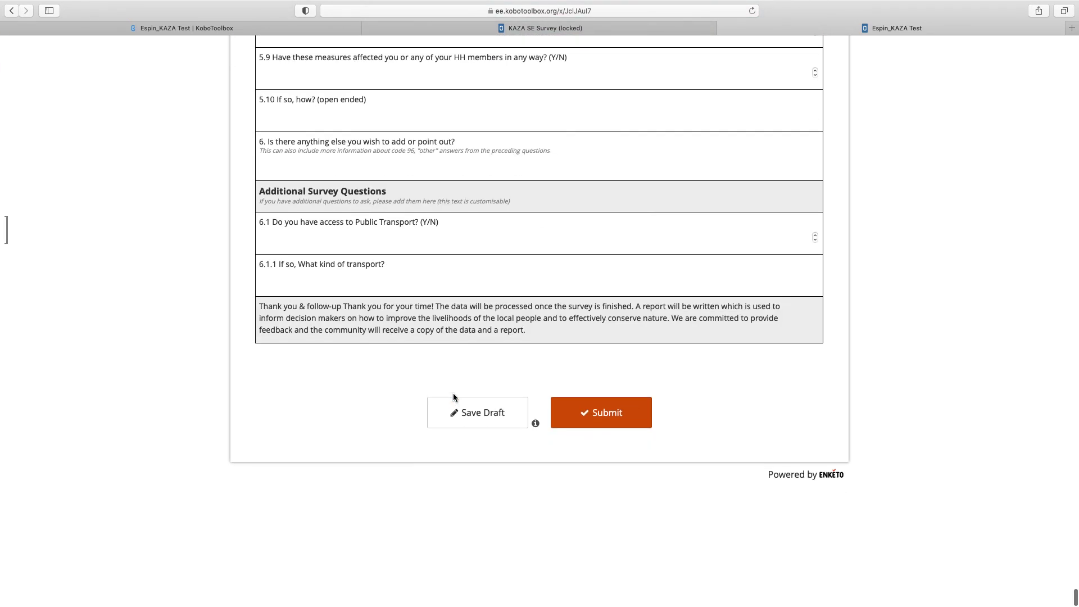
click(411, 352)
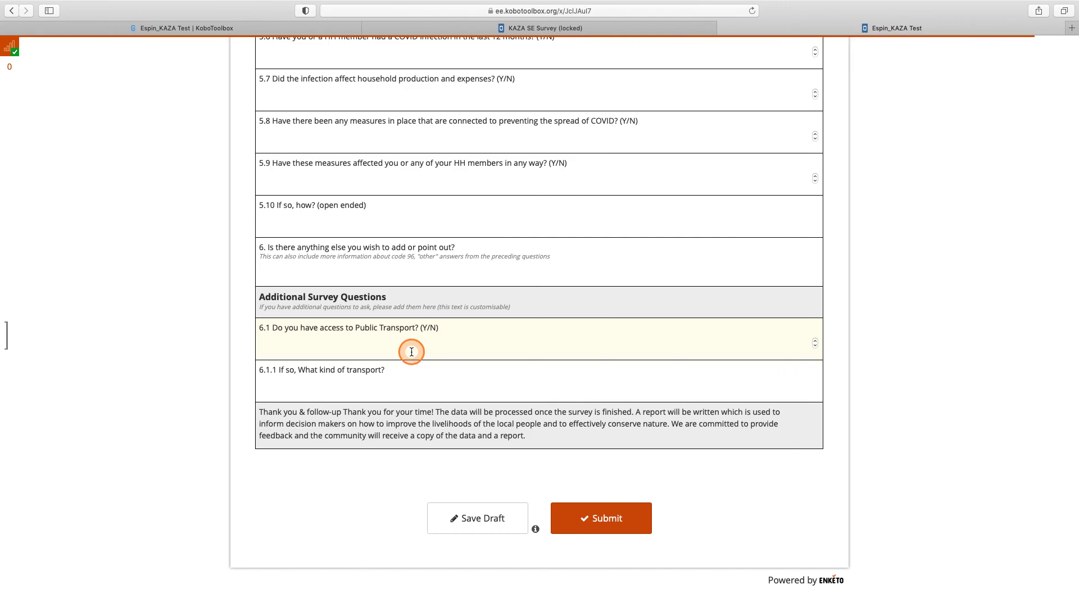
text(1)
click(374, 387)
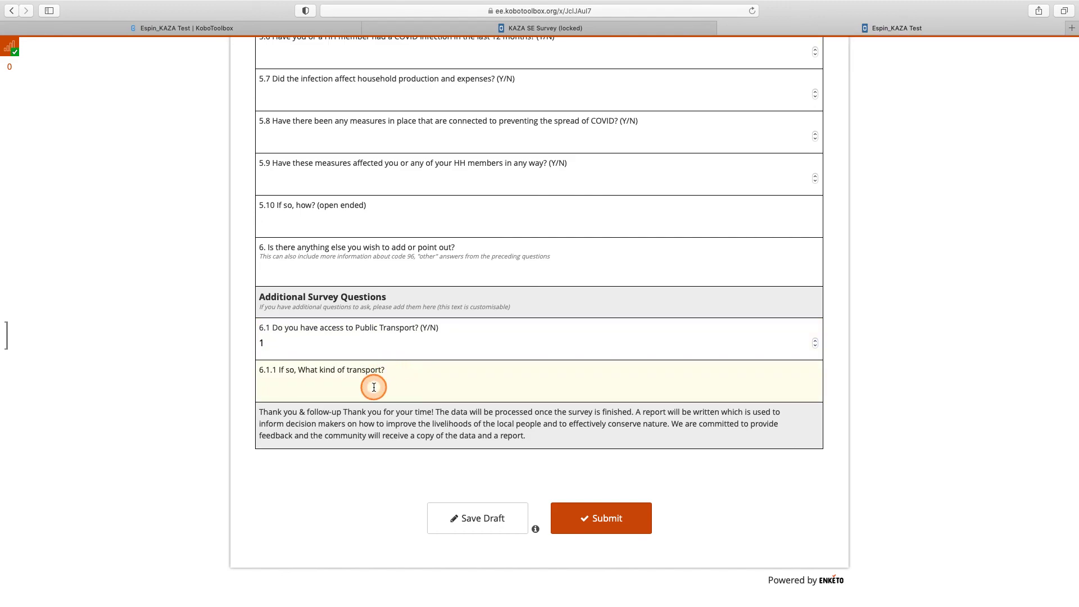
text(bus)
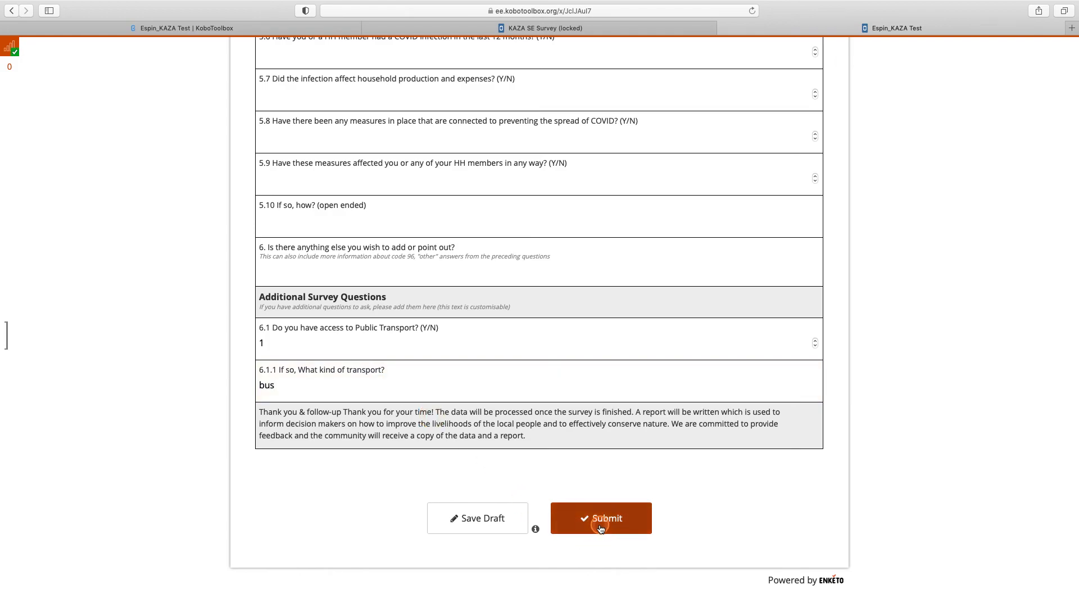
click(600, 525)
click(672, 274)
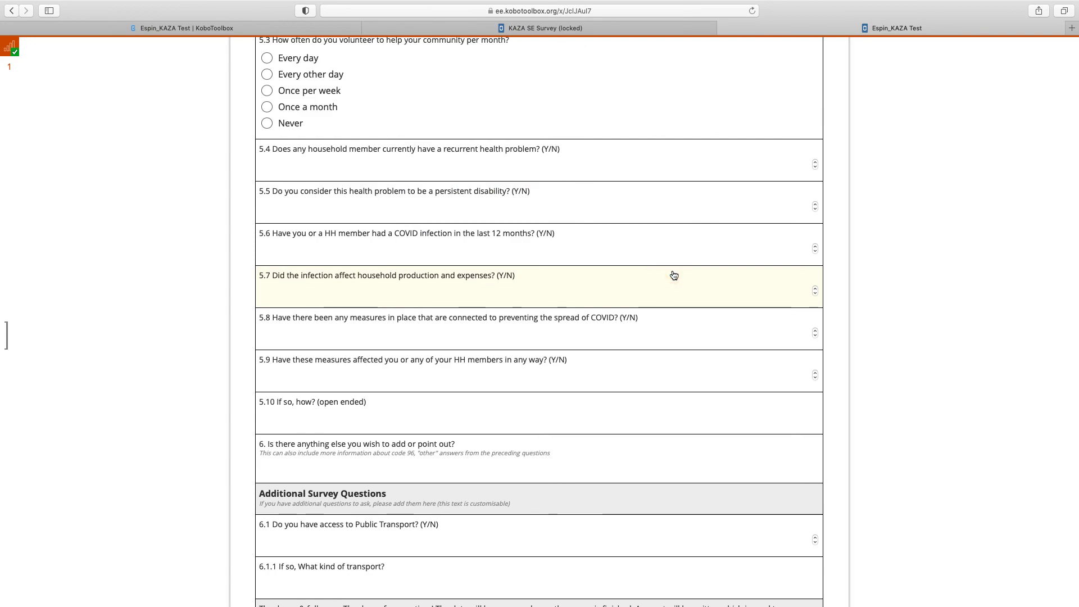
Return to the cloned project's page, reload it and open the download options for its collected data
click(206, 32)
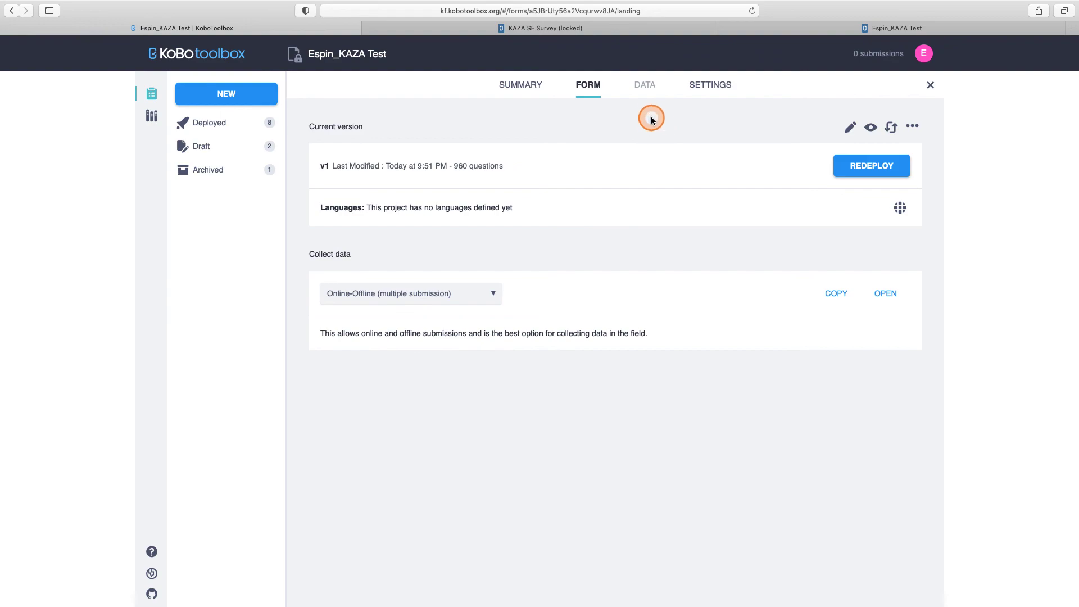
click(752, 11)
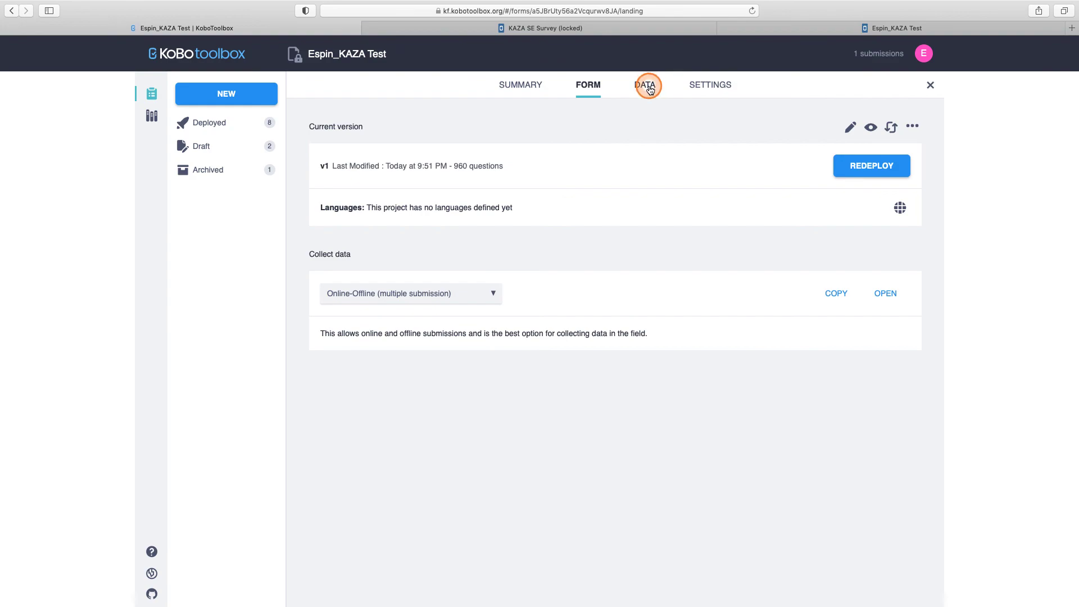
click(647, 86)
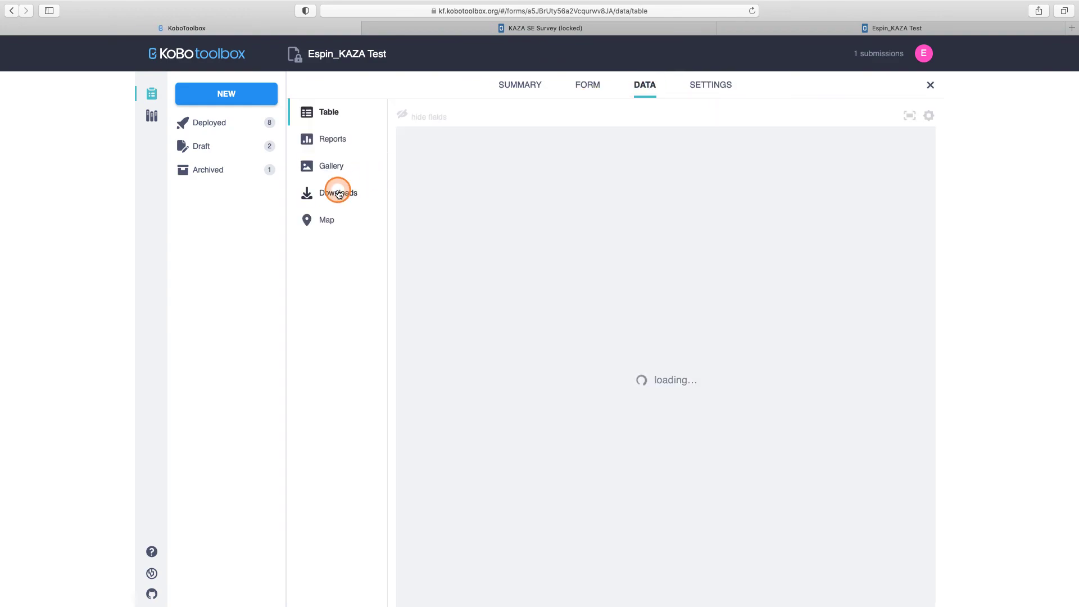
click(339, 194)
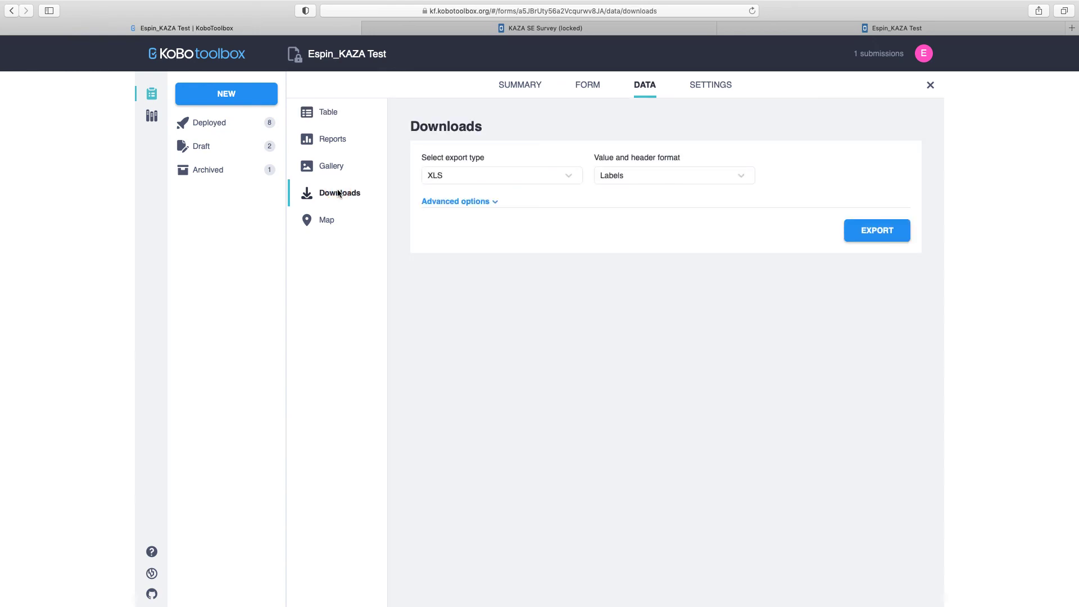